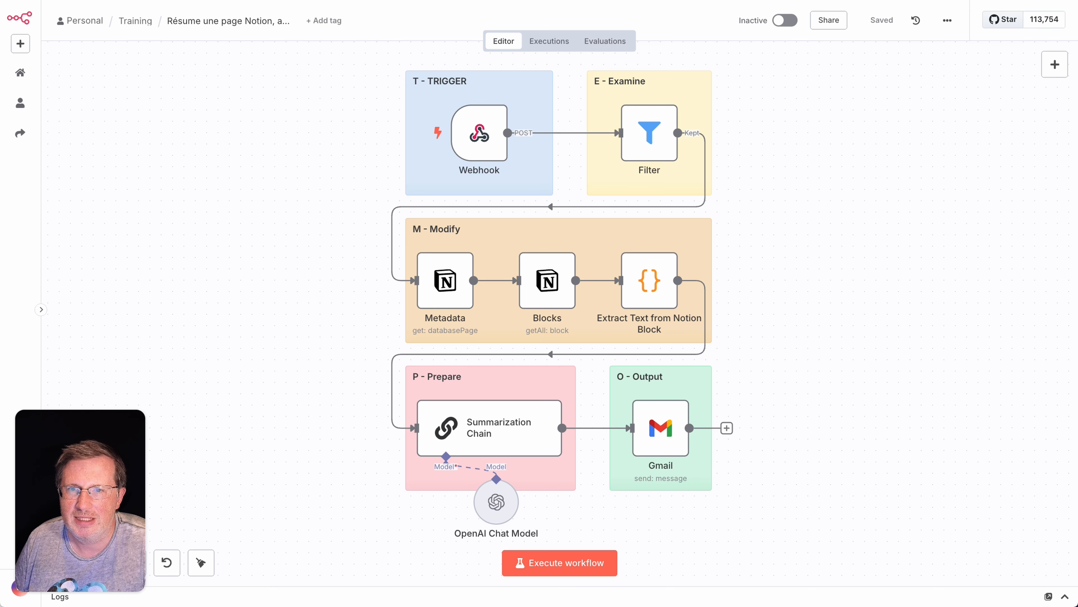
Switch to Notion and look over the resource list on the Ton Business No-Code page.
left_click(272, 0)
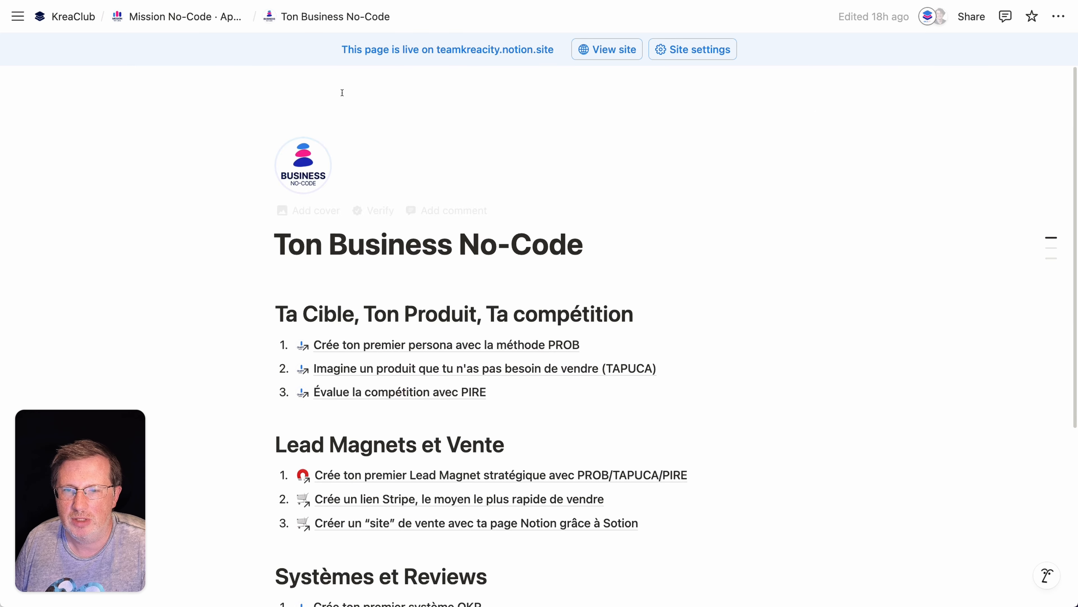
scroll(243, 197, "down", 2)
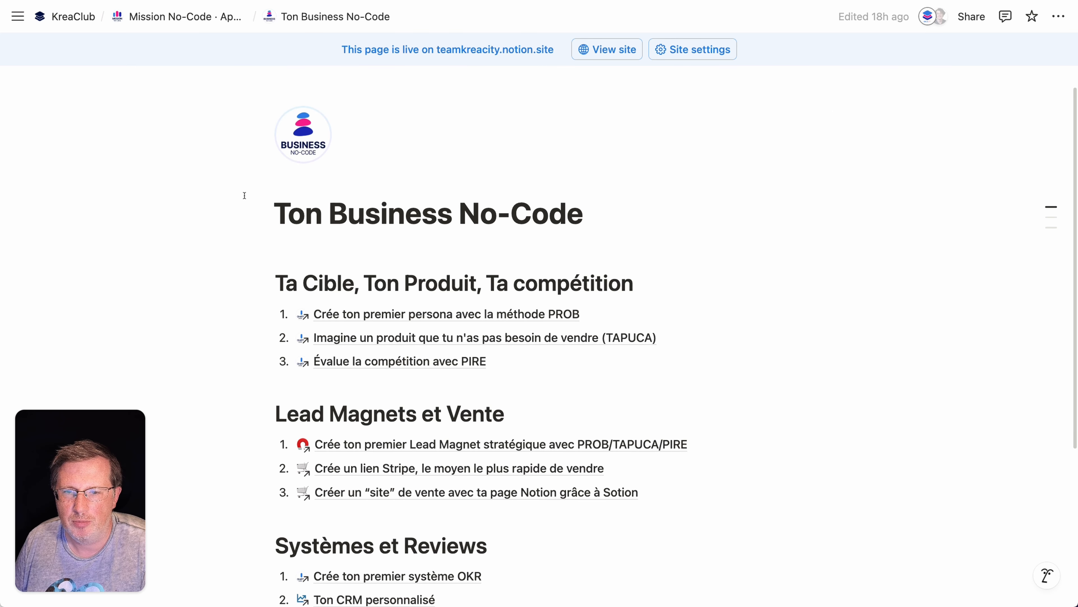
scroll(244, 195, "up", 1)
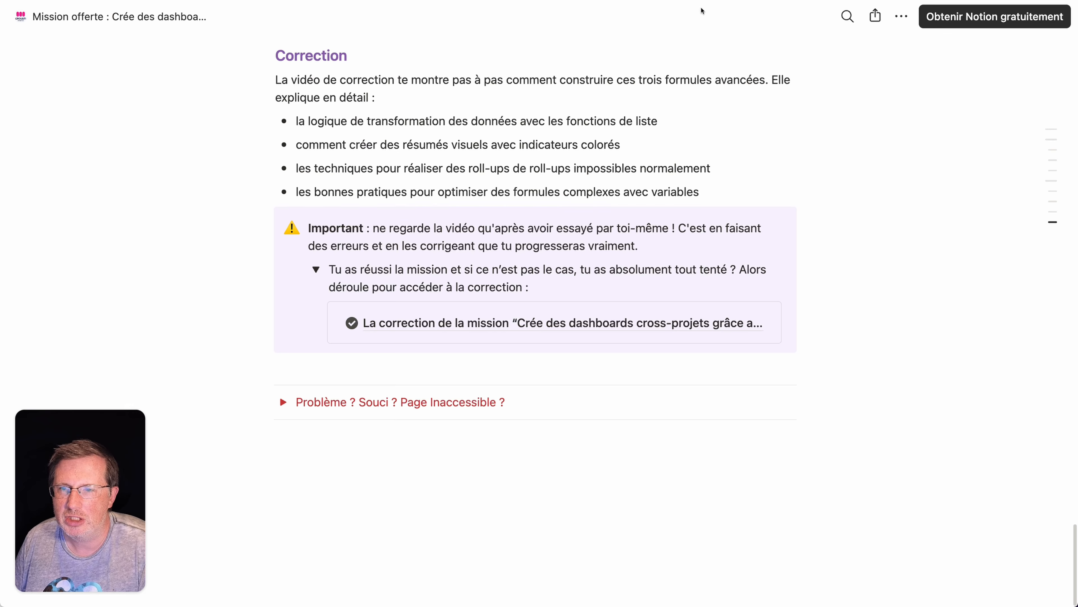
Look through the Notion mission page on cross-project dashboards with roll-ups of roll-ups, from its introduction to its correction section.
scroll(565, 242, "up", 15)
scroll(565, 242, "up", 8)
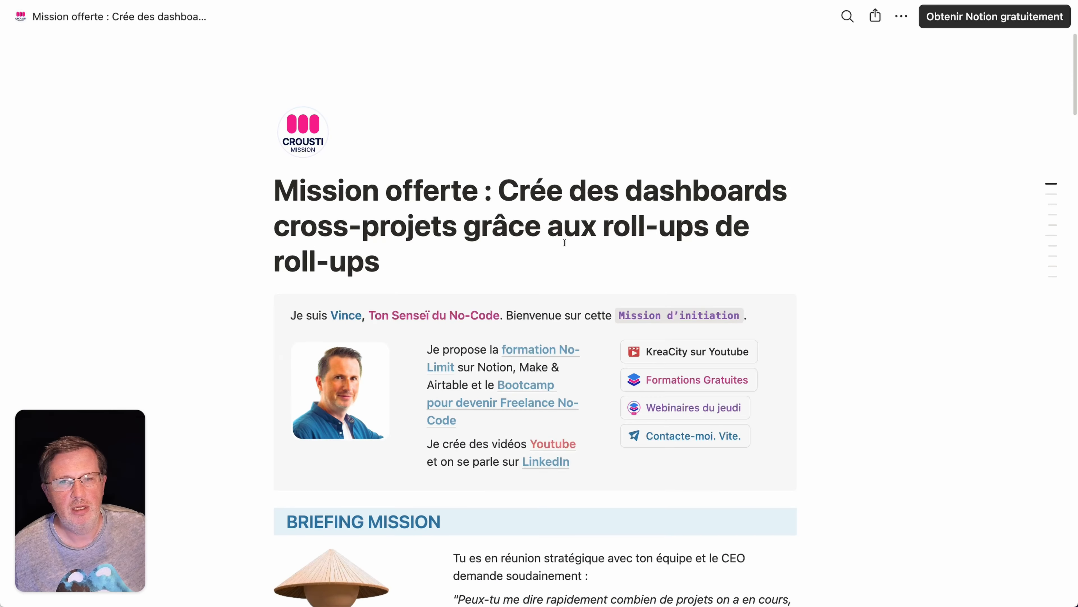
scroll(565, 242, "down", 12)
scroll(565, 242, "down", 1)
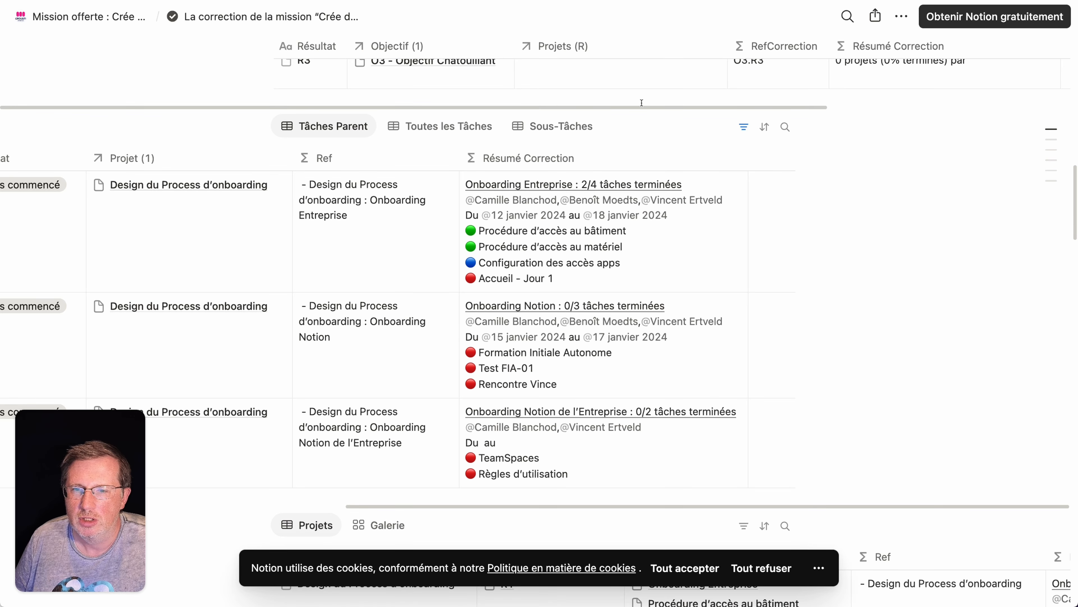
Examine the results and parent tasks tables on the mission's correction page, including their Résumé Correction formula columns.
scroll(571, 205, "up", 10)
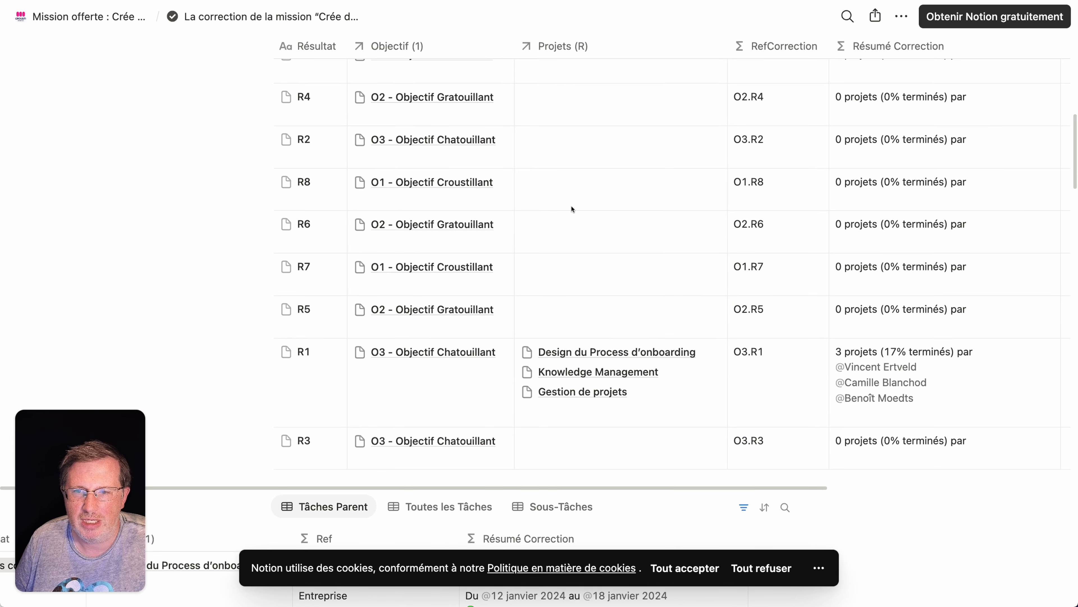
scroll(572, 208, "up", 15)
scroll(571, 208, "down", 15)
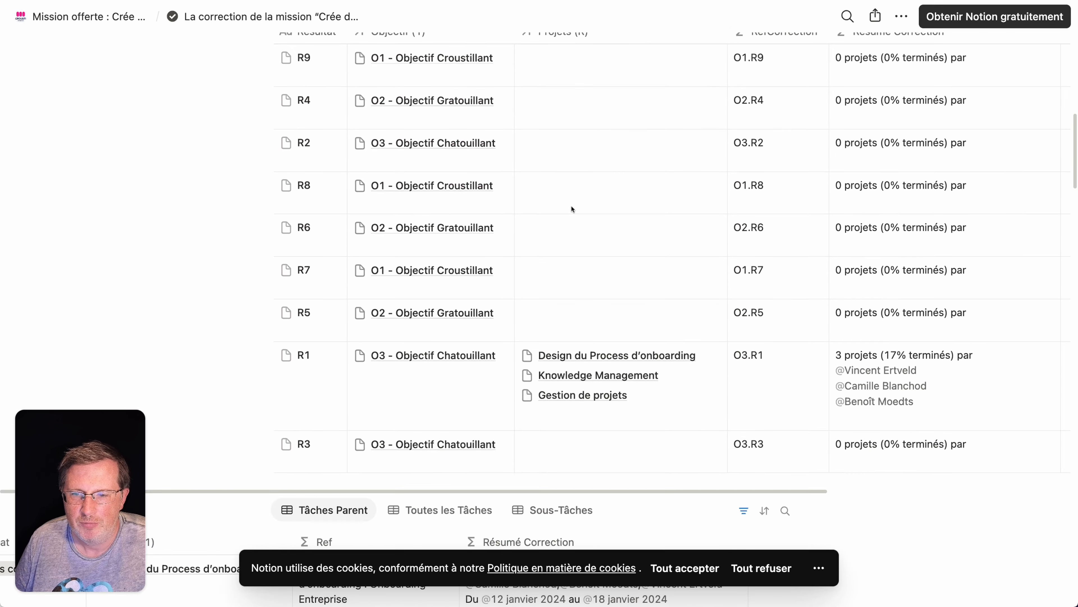
scroll(572, 209, "down", 12)
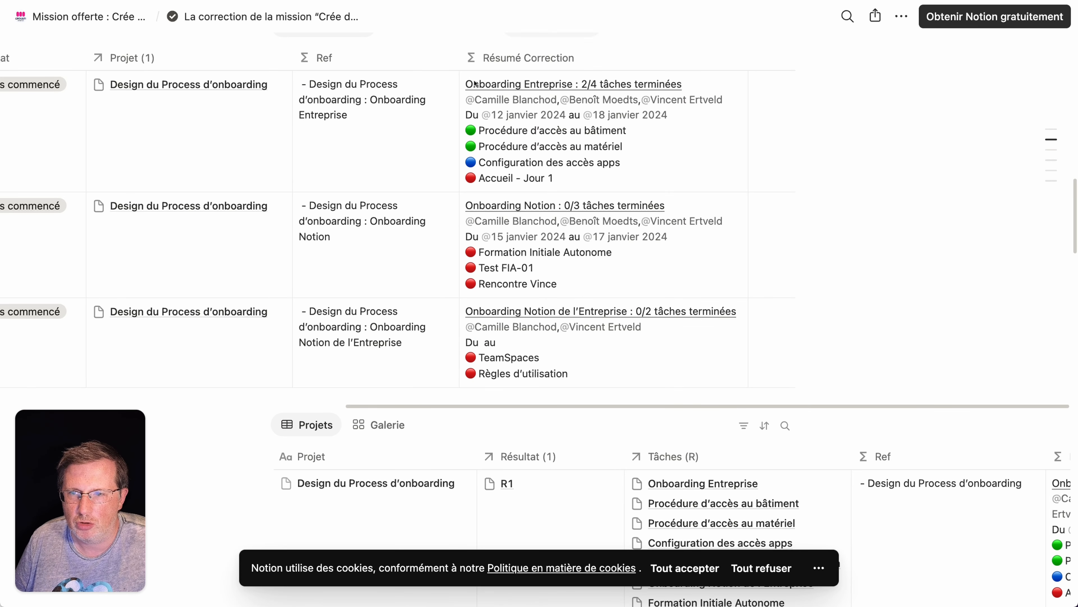
Read the formula code blocks in the Le détail des formules section of the correction page.
scroll(541, 313, "down", 10)
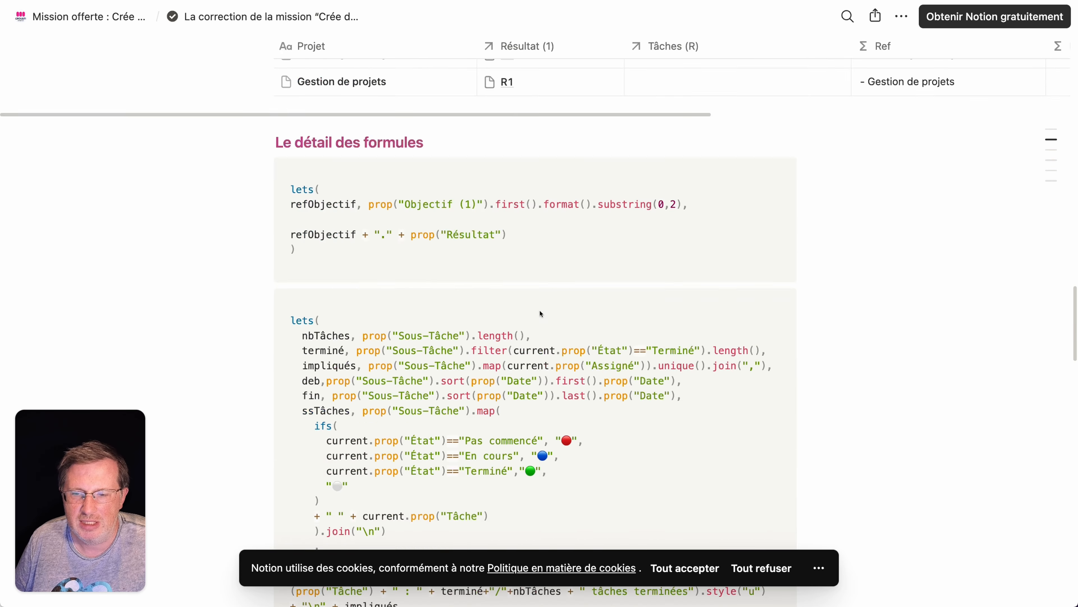
scroll(542, 313, "down", 8)
scroll(541, 313, "up", 5)
scroll(541, 312, "down", 6)
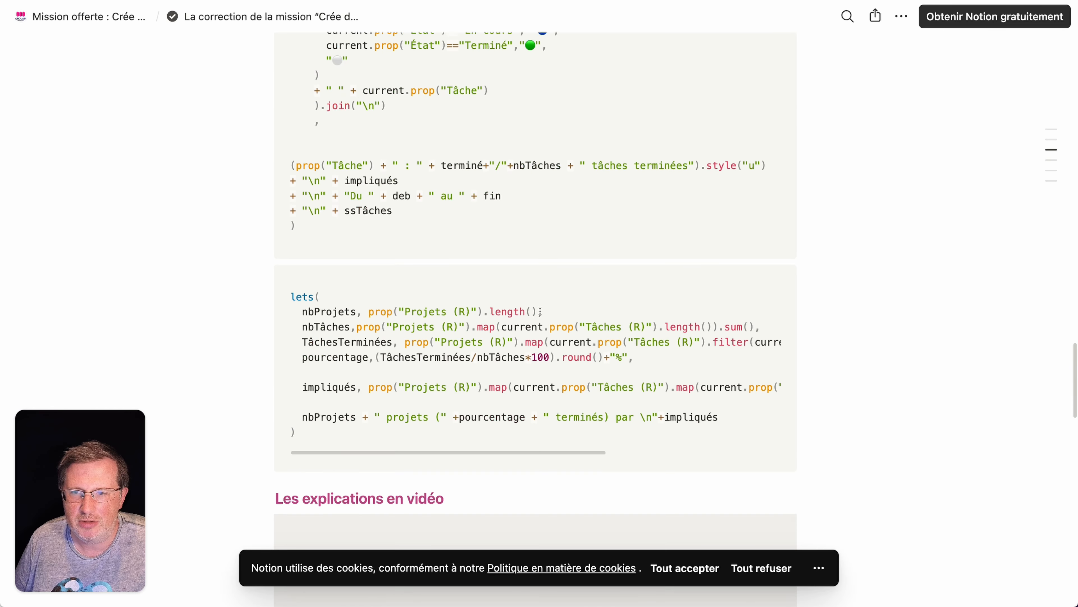
scroll(541, 312, "down", 6)
scroll(540, 311, "up", 10)
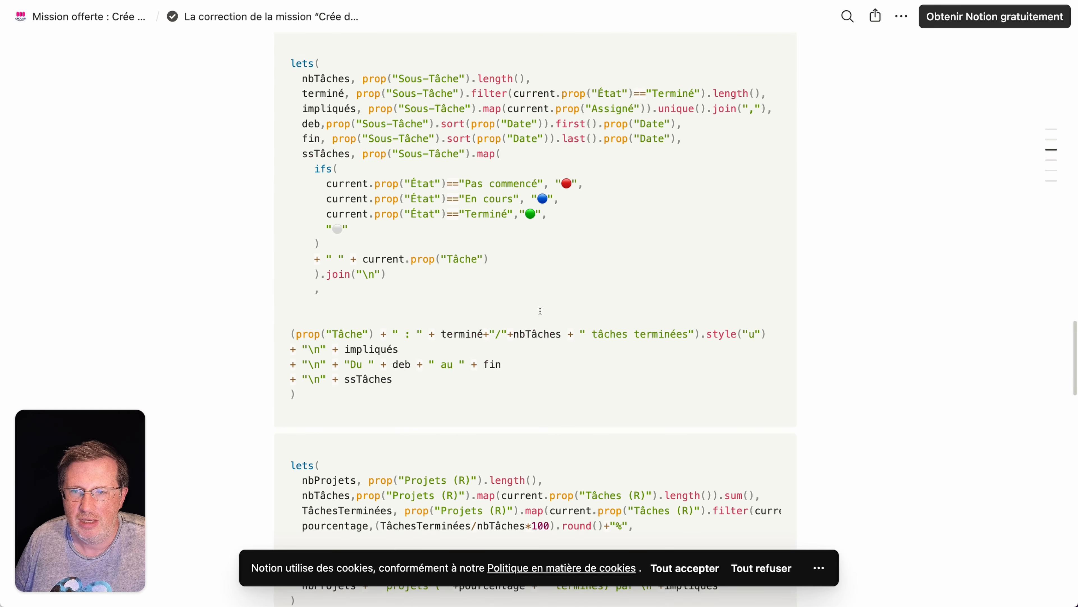
scroll(541, 312, "up", 6)
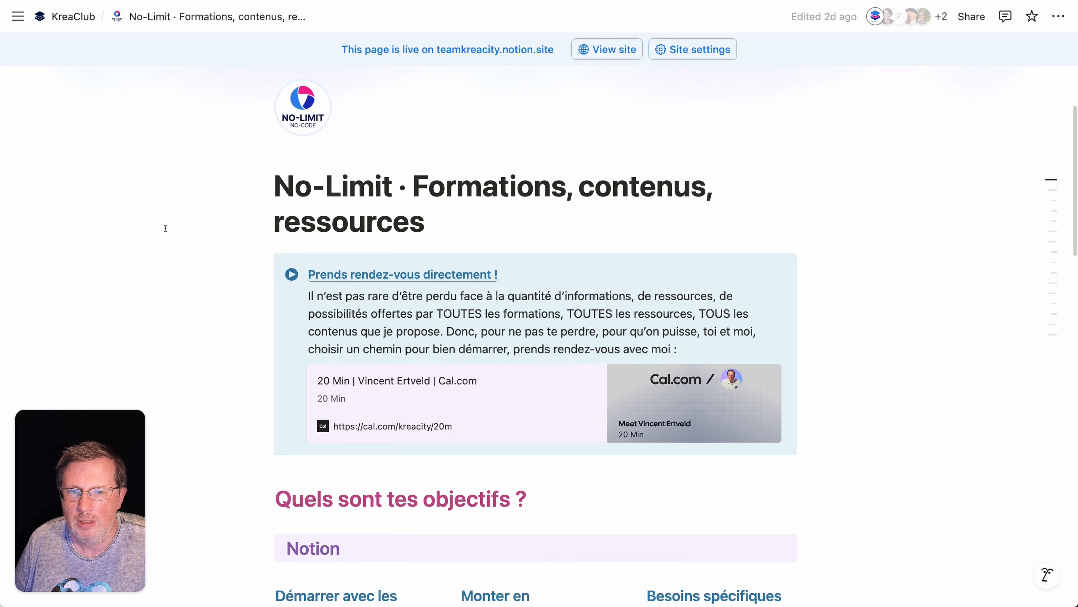
Look through the No-Limit training page's objectives, covering the Notion, N8N and Make sections.
scroll(164, 229, "down", 1)
scroll(164, 229, "down", 6)
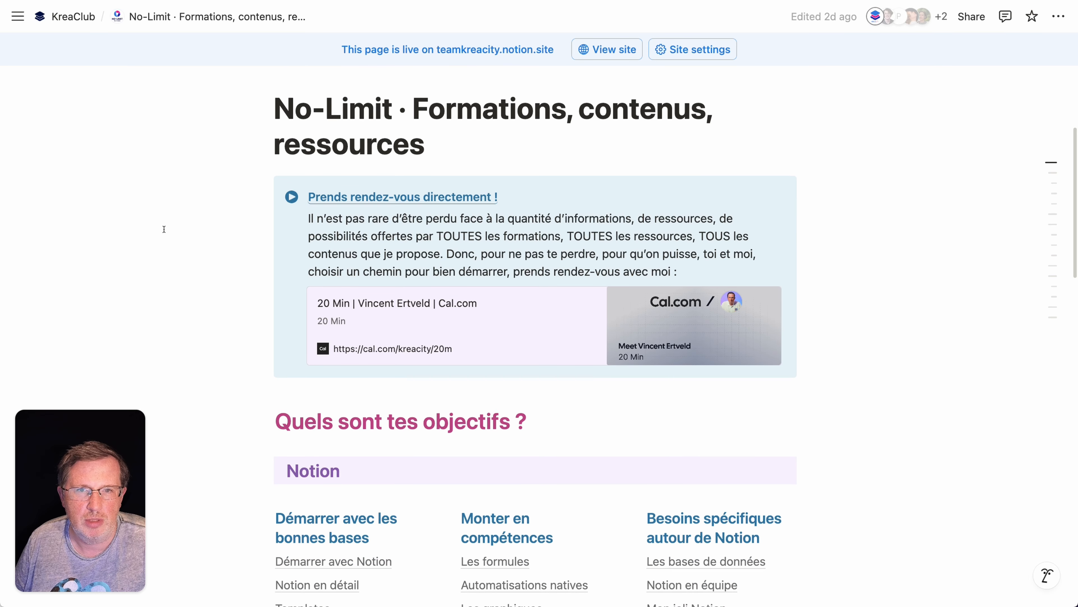
scroll(164, 228, "down", 4)
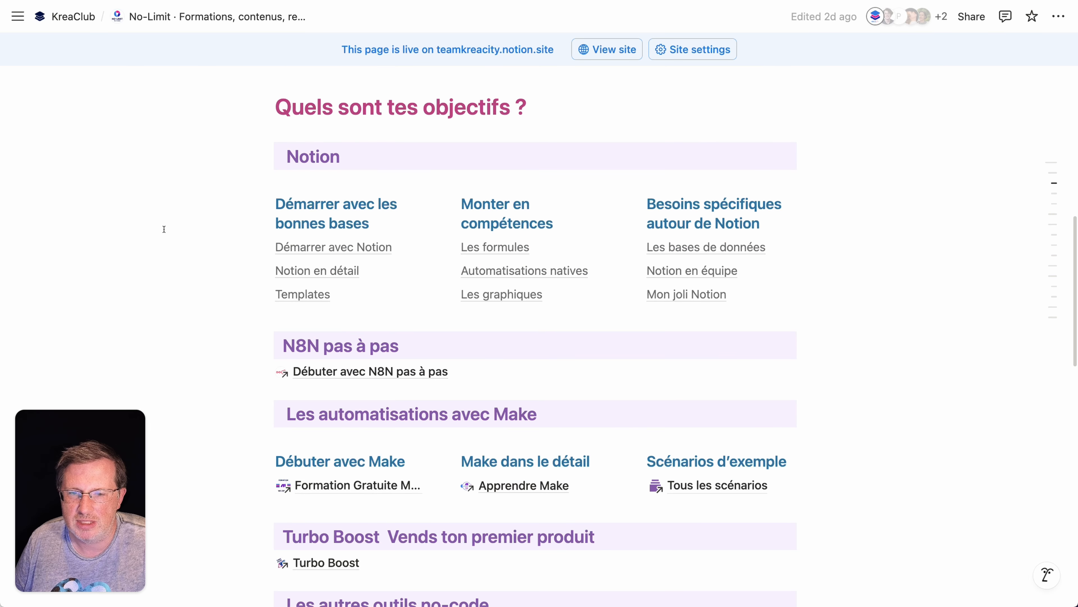
scroll(164, 229, "down", 3)
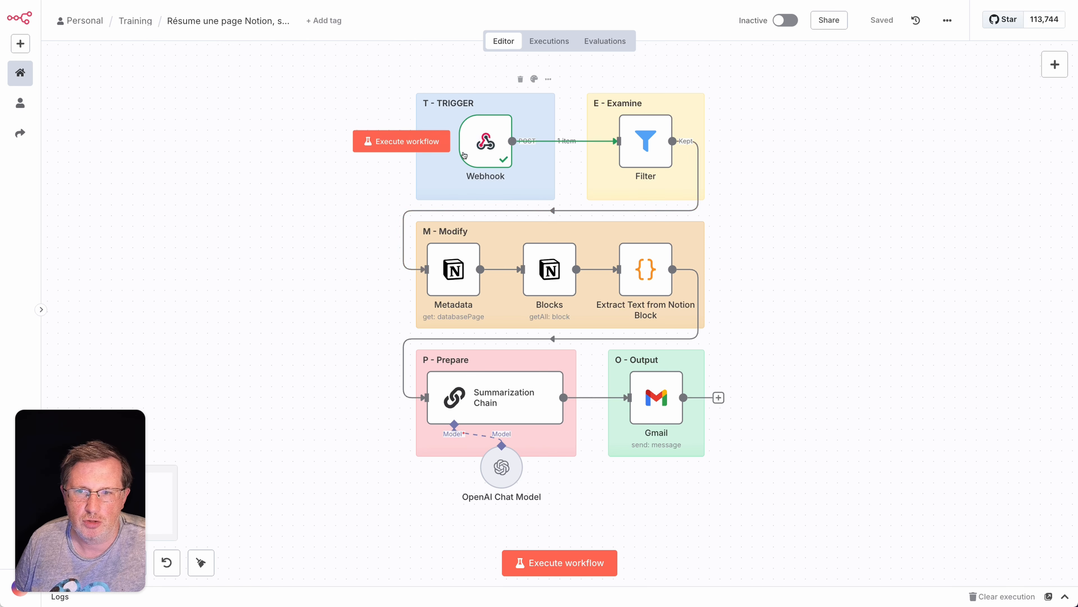
Inspect the Webhook node's parameters and the Filter node's conditions in the n8n workflow.
double_click(489, 157)
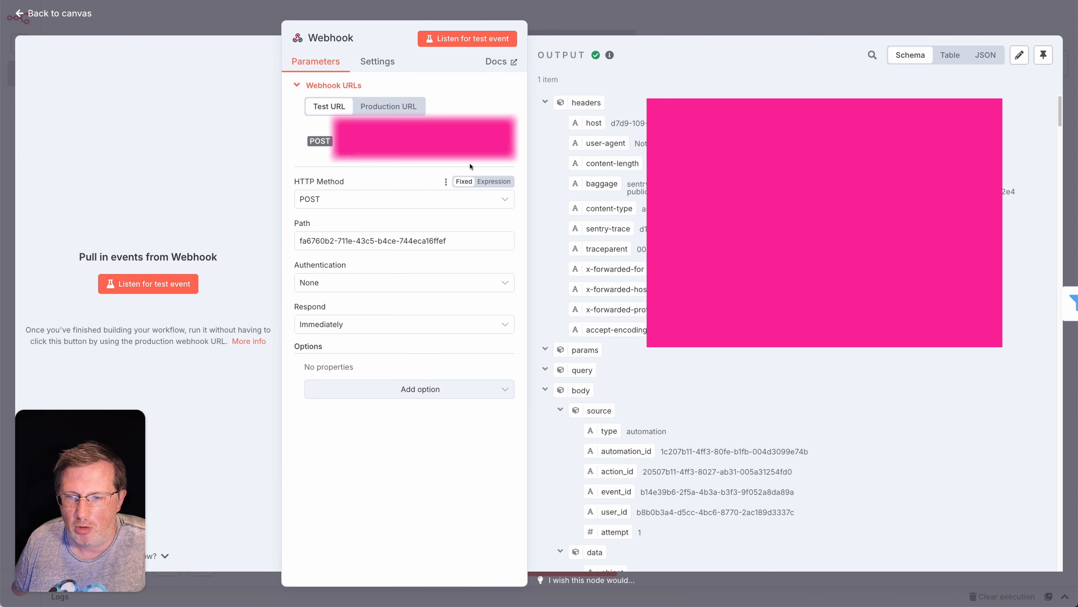
left_click(582, 17)
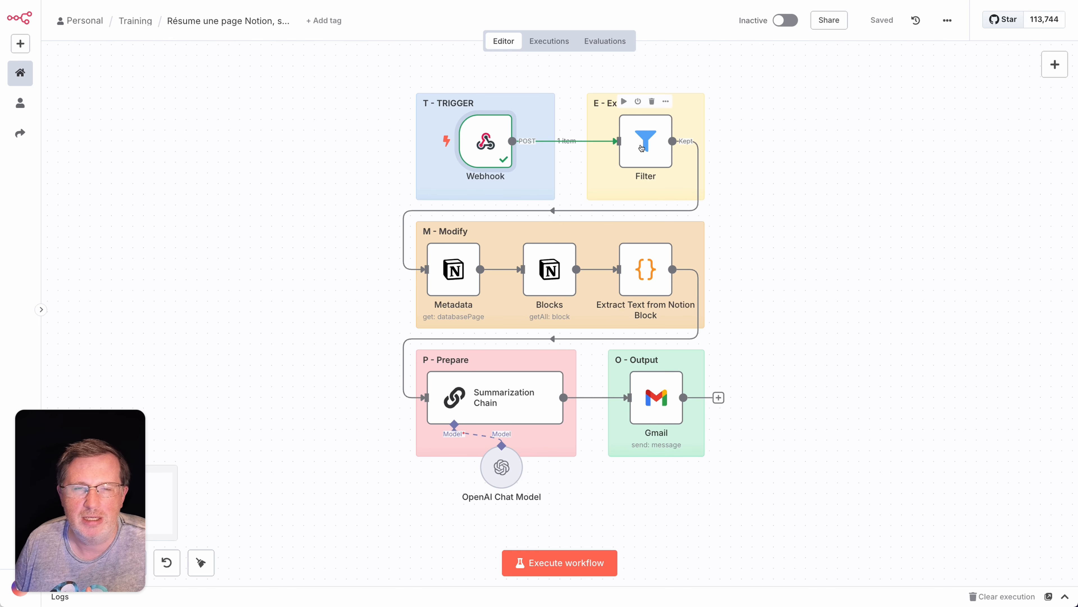
double_click(641, 148)
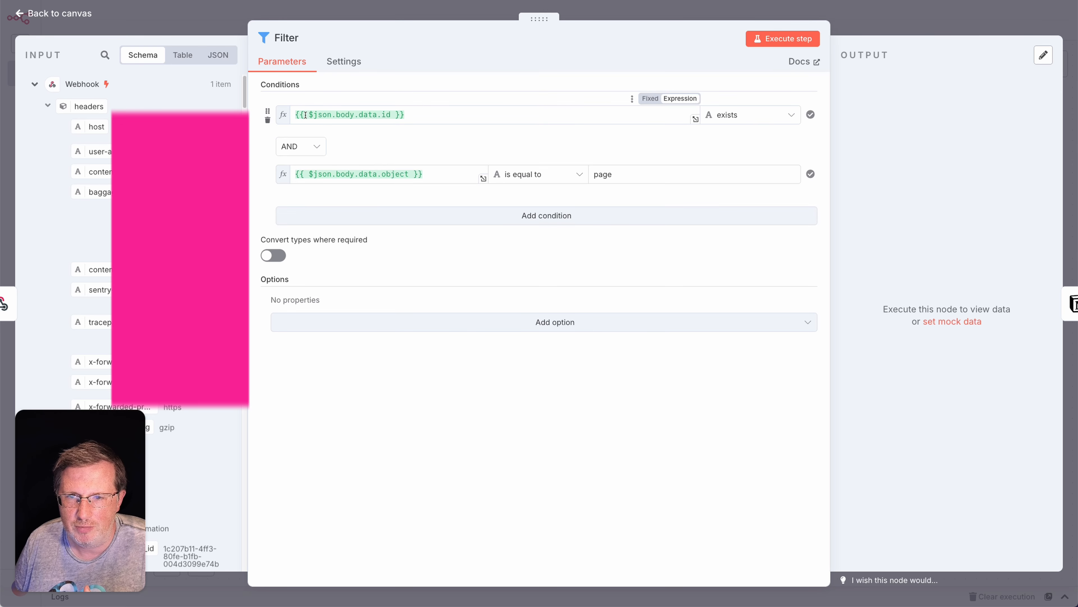
left_click(389, 12)
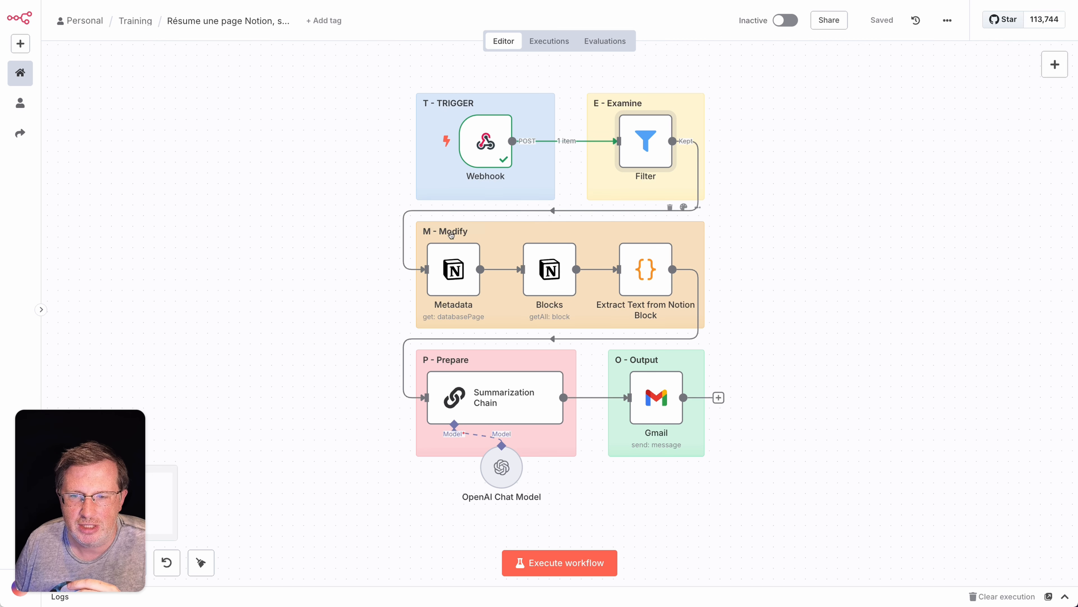
Try a level-two Markdown heading (##) on the M - Modify sticky note and restore its level-three heading (###).
double_click(508, 231)
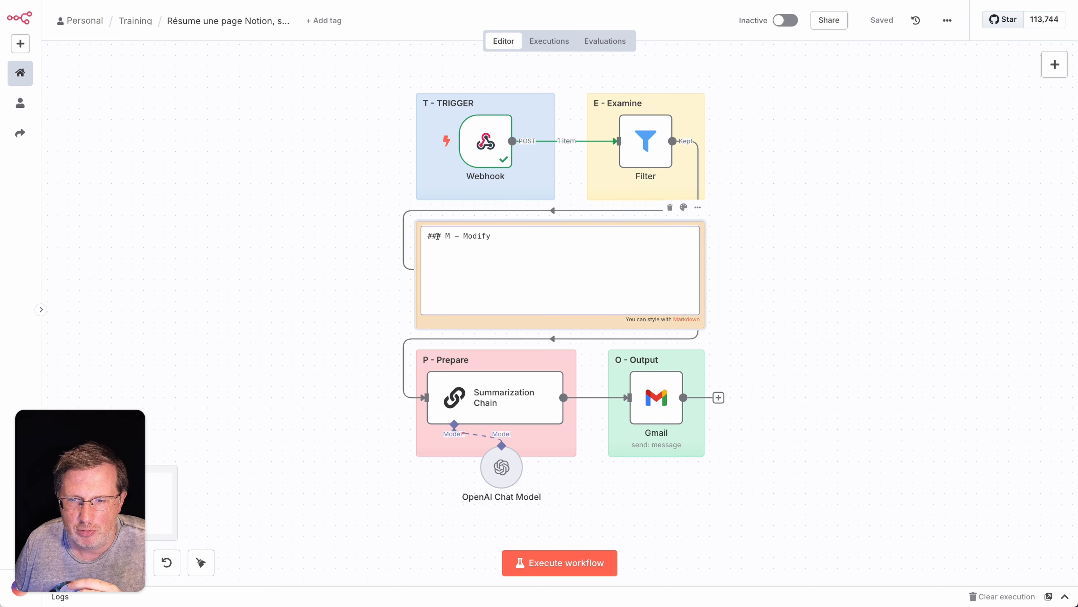
left_click_drag(425, 236, 442, 236)
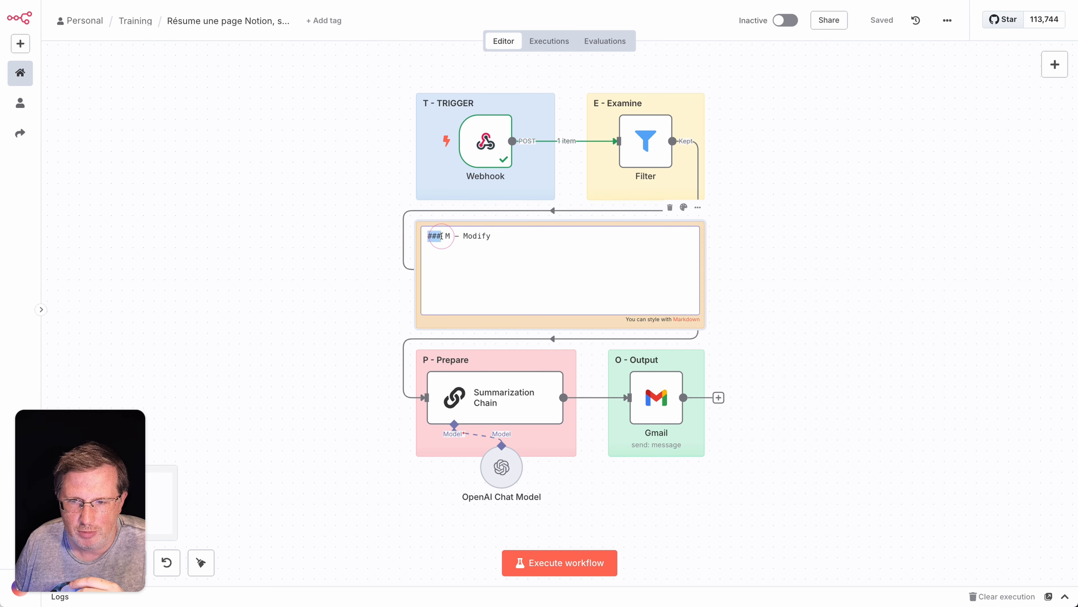
left_click(442, 232)
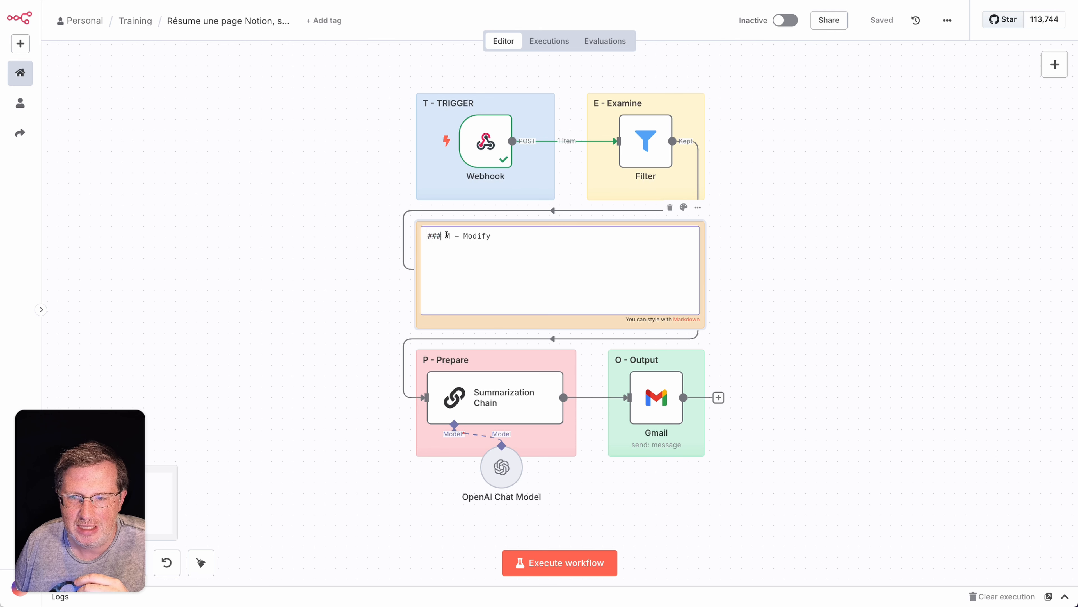
left_click(446, 234)
left_click(438, 235)
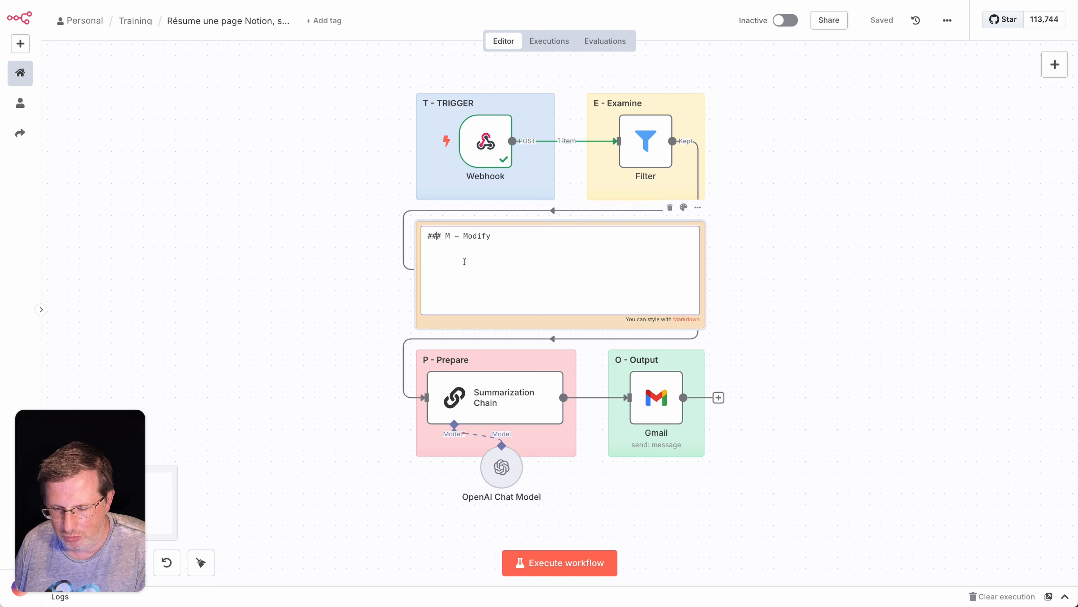
key("BackSpace")
left_click(332, 272)
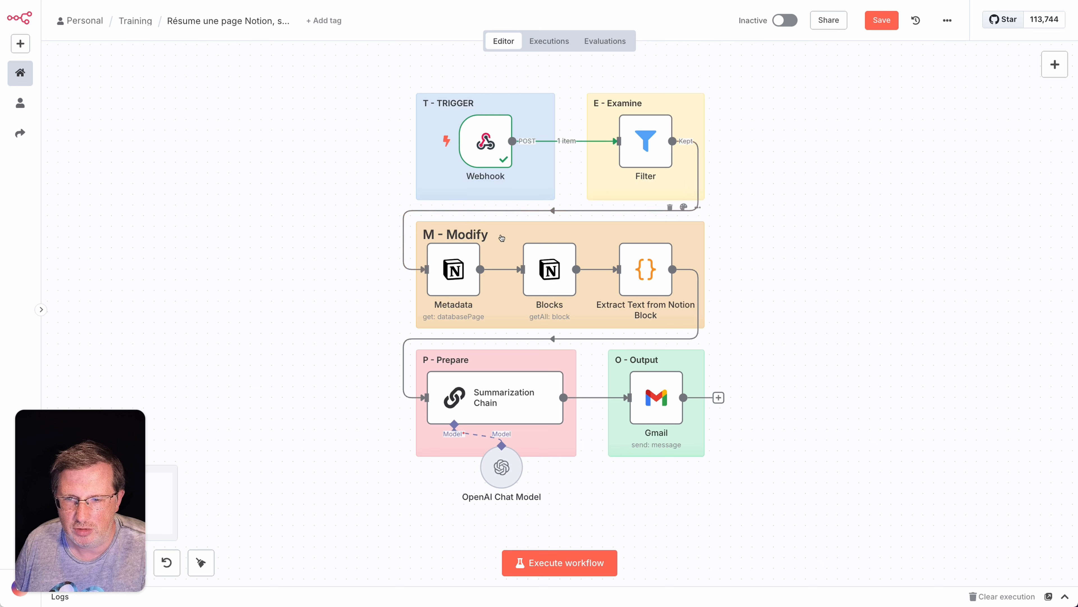
double_click(502, 238)
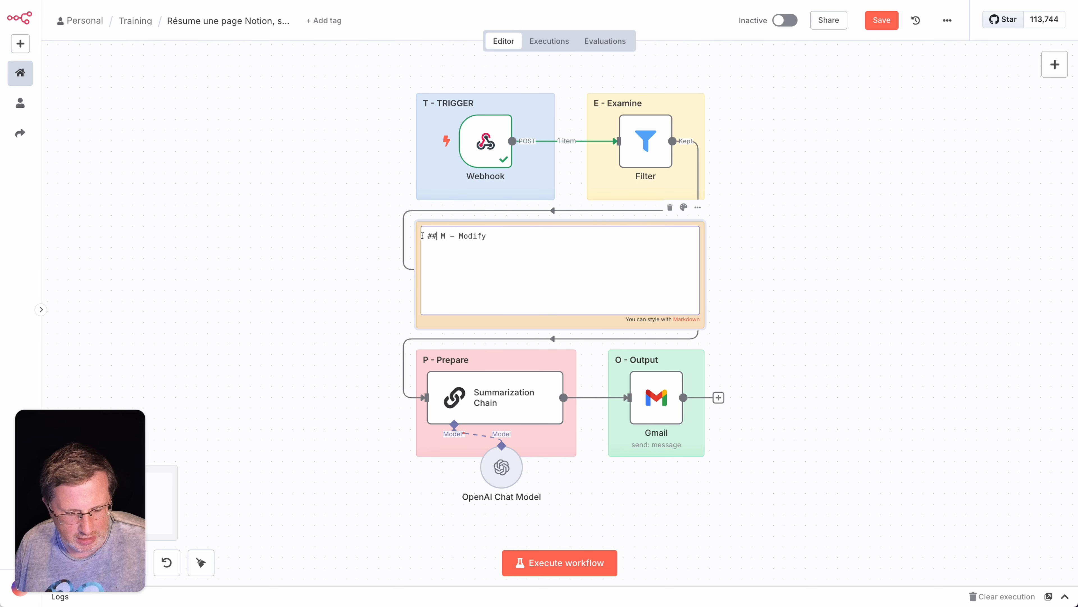
left_click(356, 270)
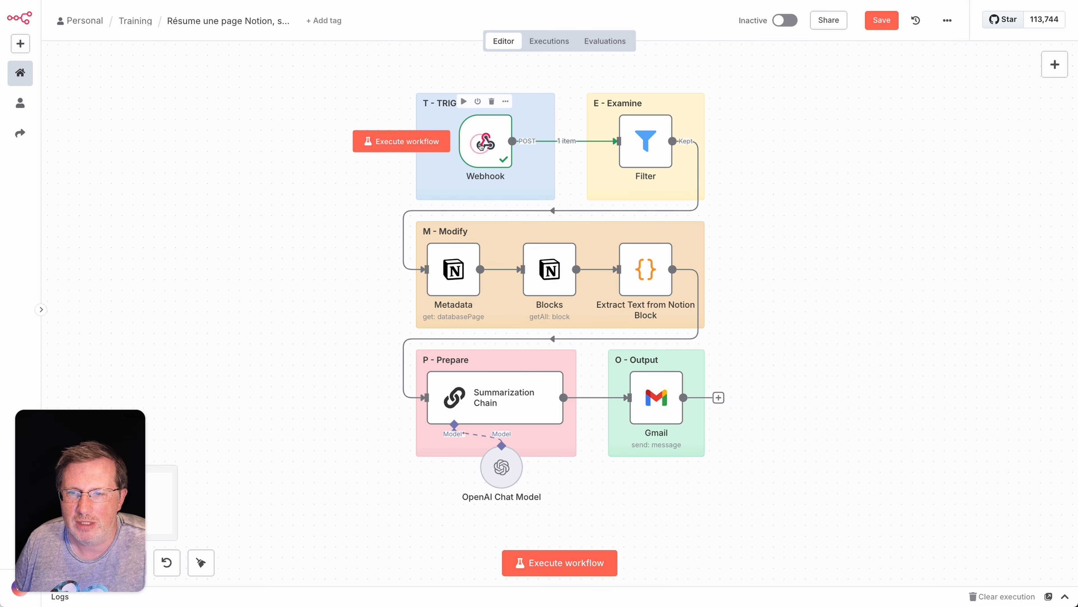
Examine the Webhook node's output data, from the request headers to the Notion page properties in the body.
double_click(482, 144)
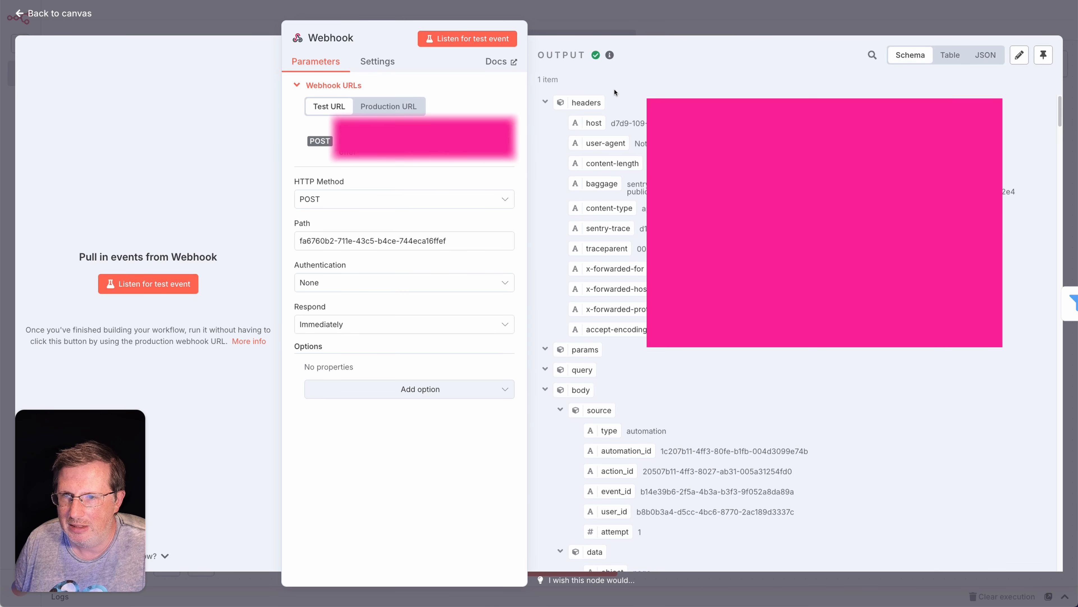
scroll(581, 226, "down", 7)
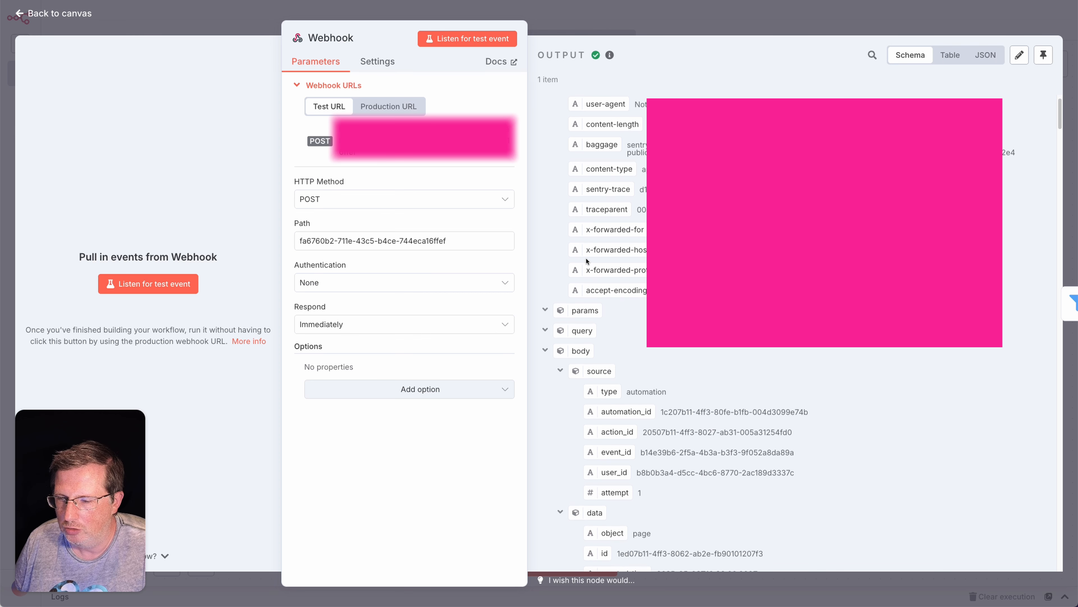
scroll(587, 260, "down", 20)
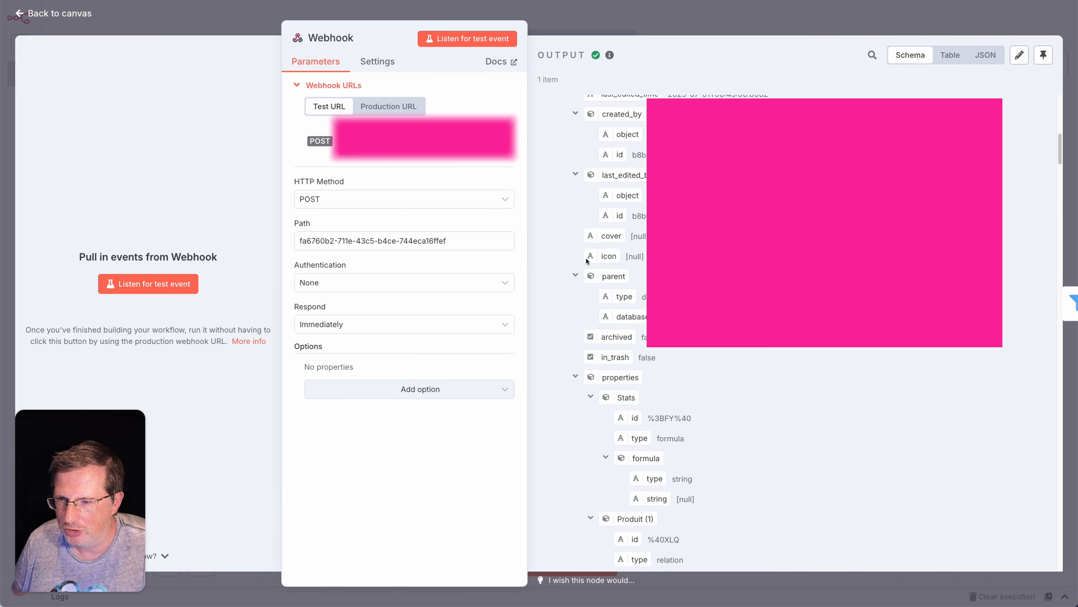
scroll(586, 261, "down", 20)
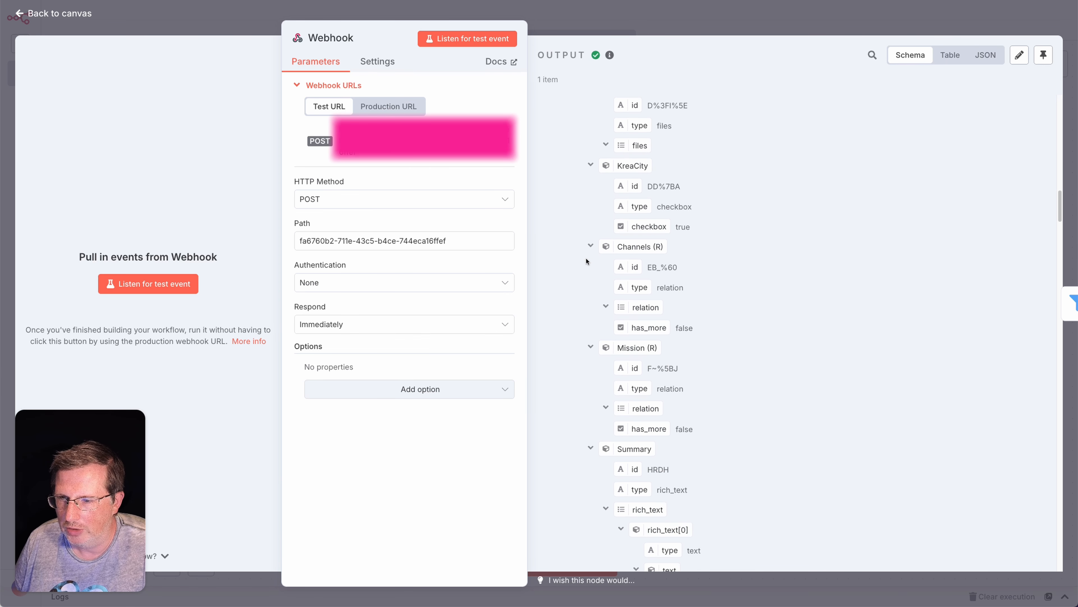
scroll(586, 261, "down", 15)
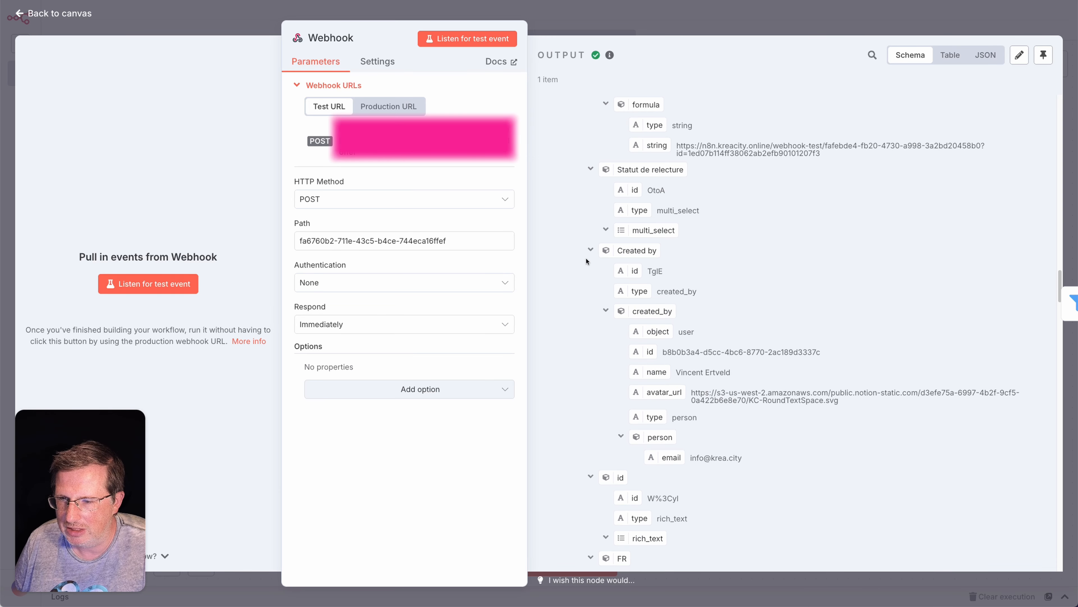
left_click(670, 16)
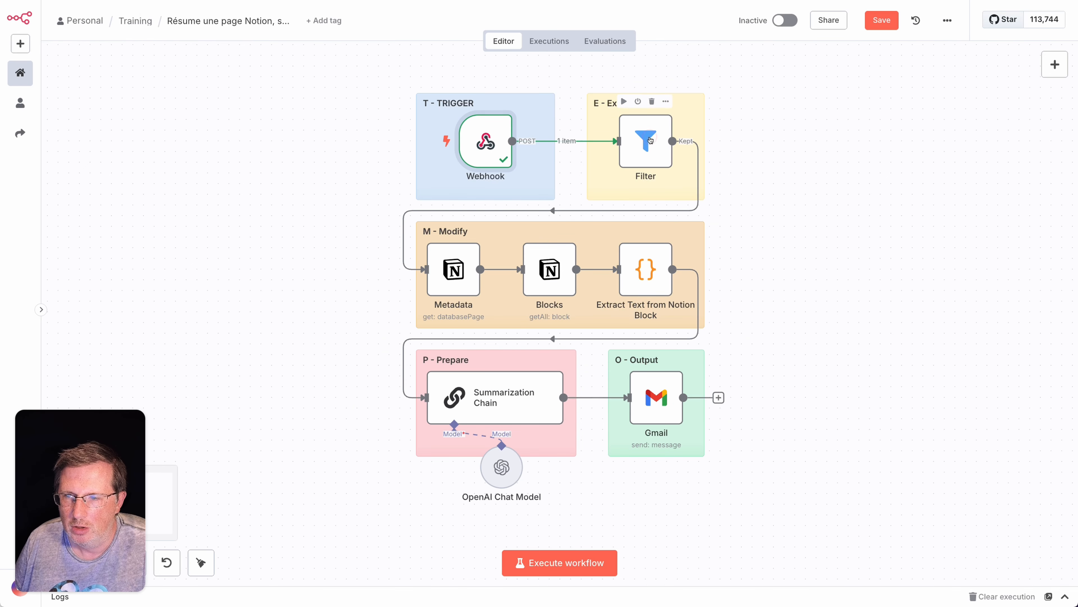
Review the Filter node's conditions on the page ID and on the object type being equal to page.
double_click(646, 141)
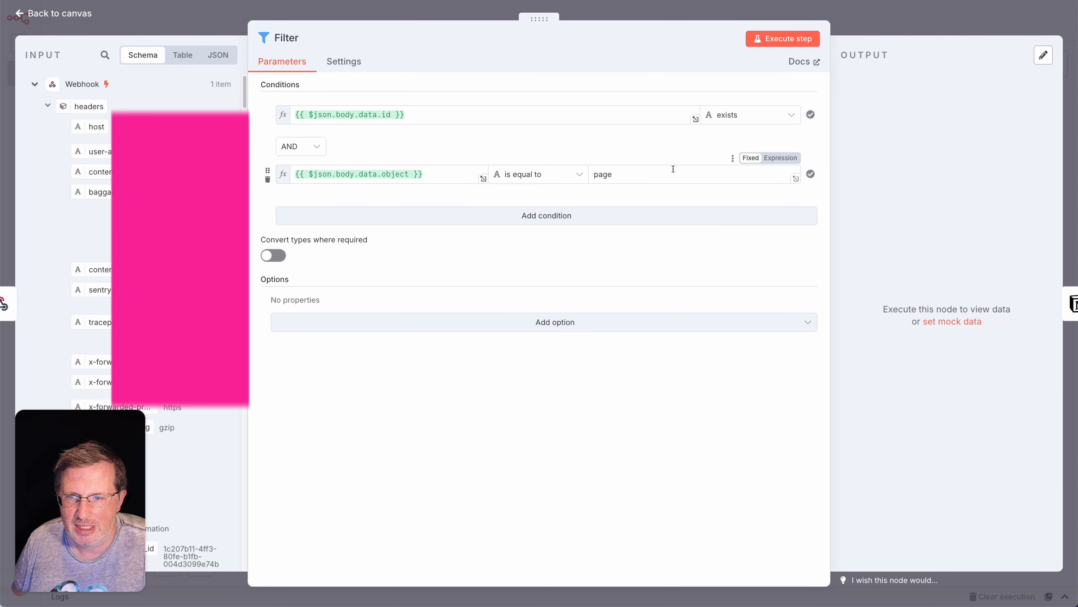
left_click(666, 174)
left_click(637, 17)
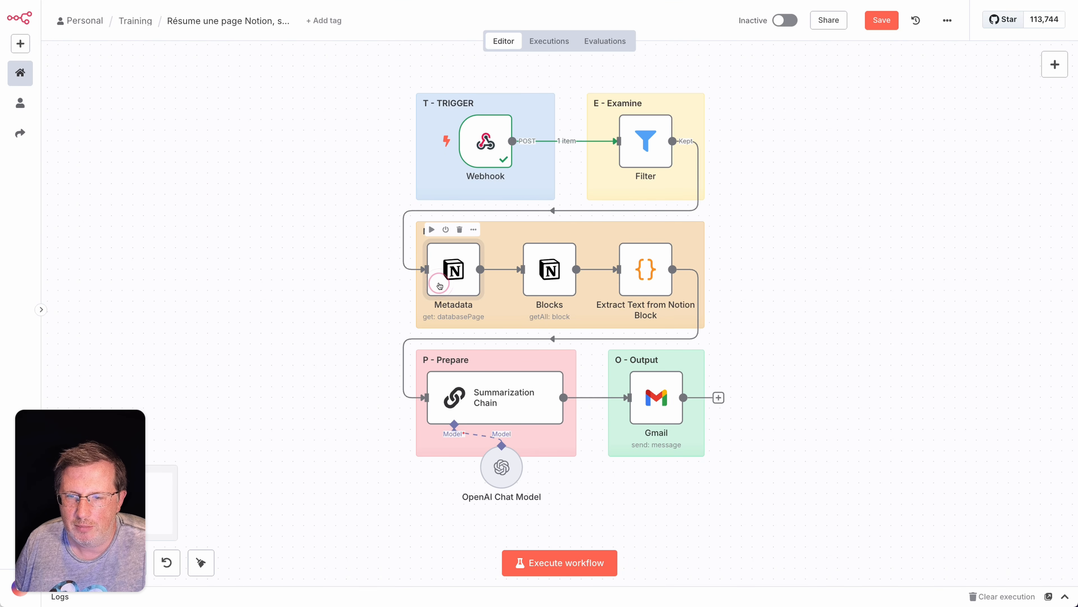
Review the parameters of the Metadata node and the Blocks node, which fetch the Notion page and its child blocks.
double_click(439, 281)
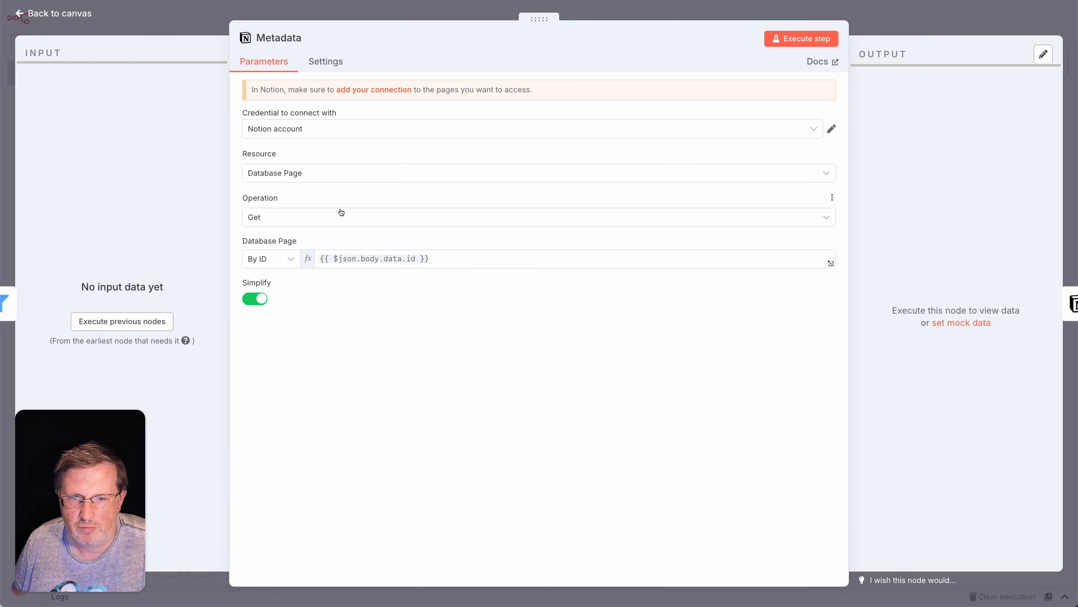
key("Escape")
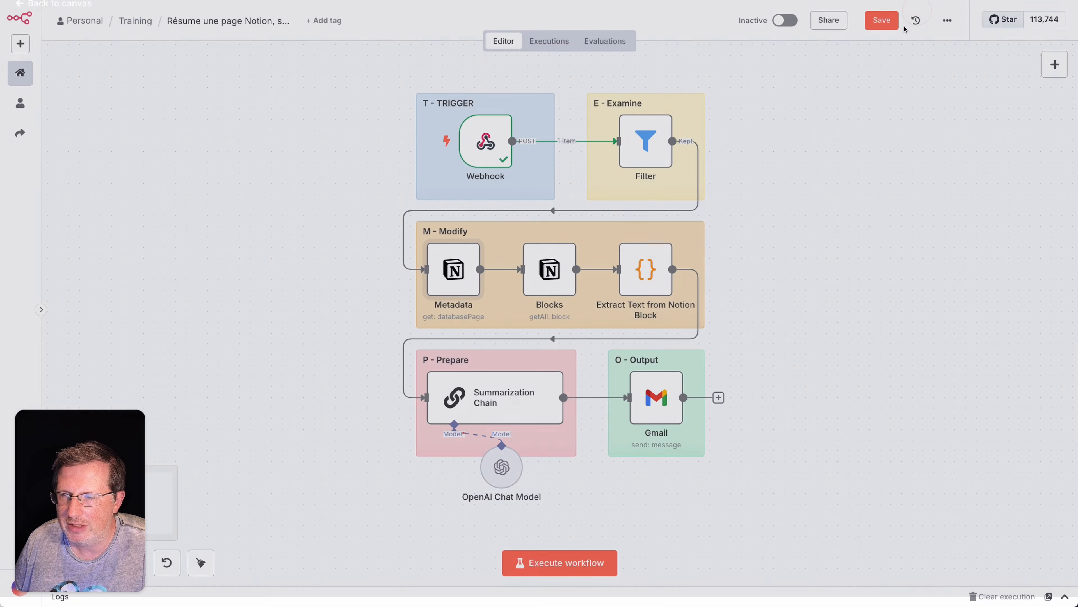
double_click(540, 275)
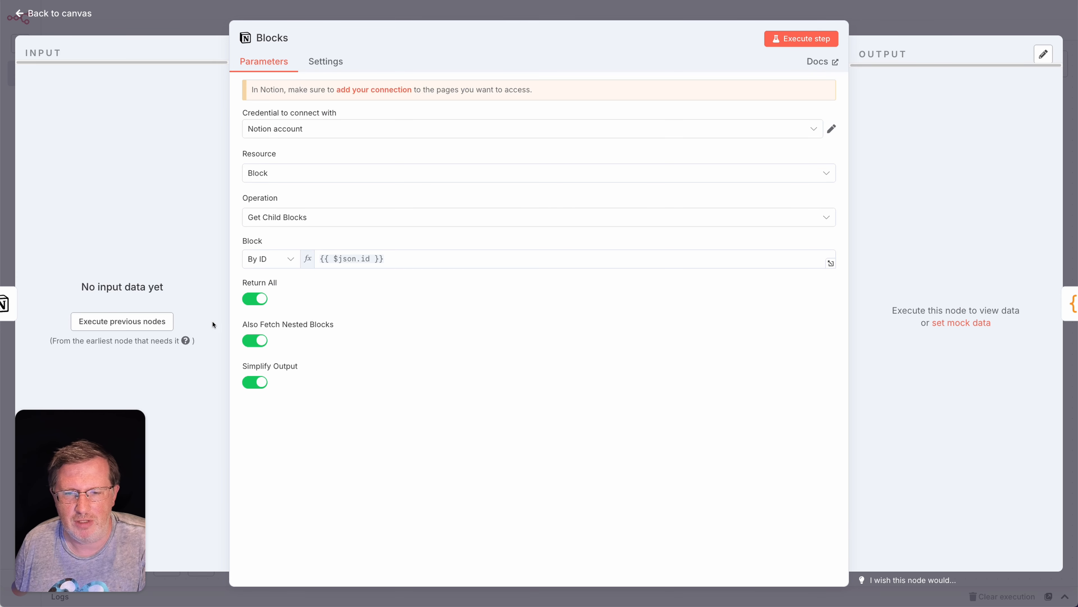
left_click(193, 20)
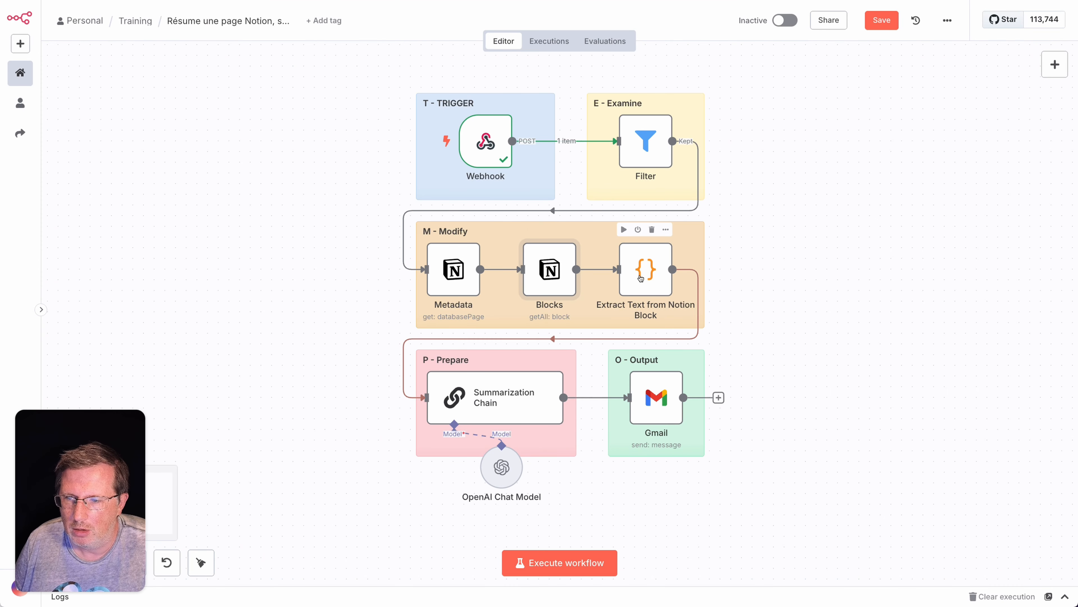
Examine the opening JavaScript of the Extract Text from Notion Block node, in particular the extractText helper function.
left_click(641, 278)
double_click(641, 279)
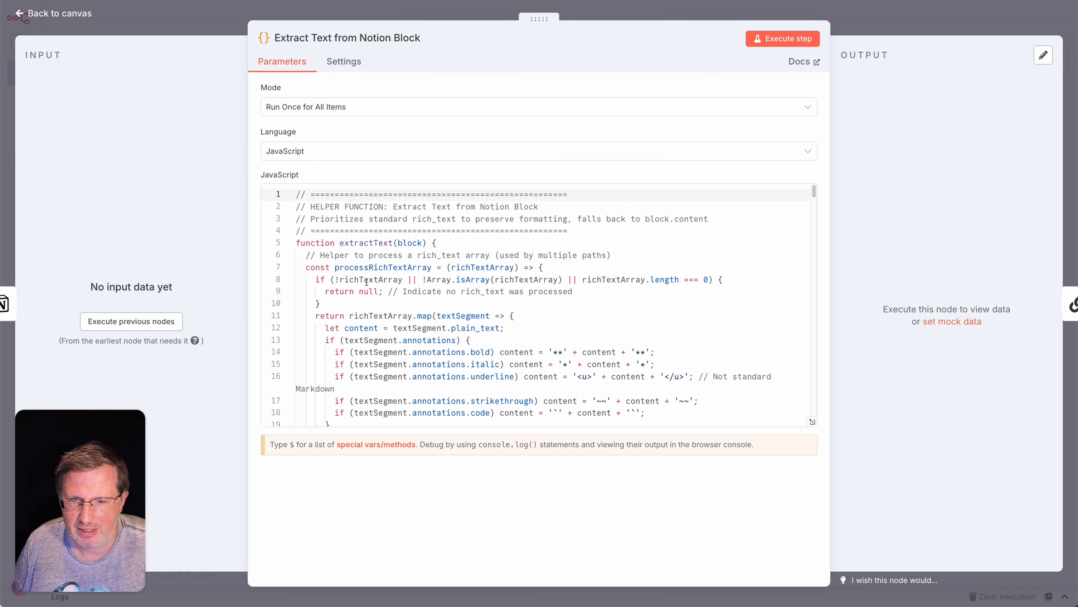
scroll(424, 263, "down", 5)
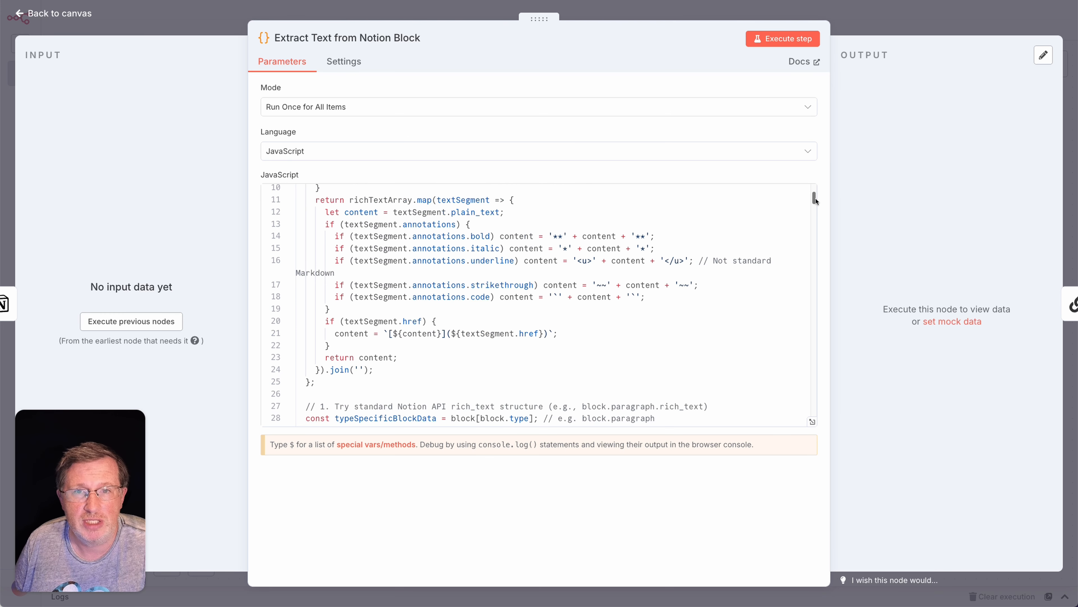
mouse_move(816, 199)
left_mouse_down()
mouse_move(811, 433)
mouse_move(819, 201)
left_mouse_up()
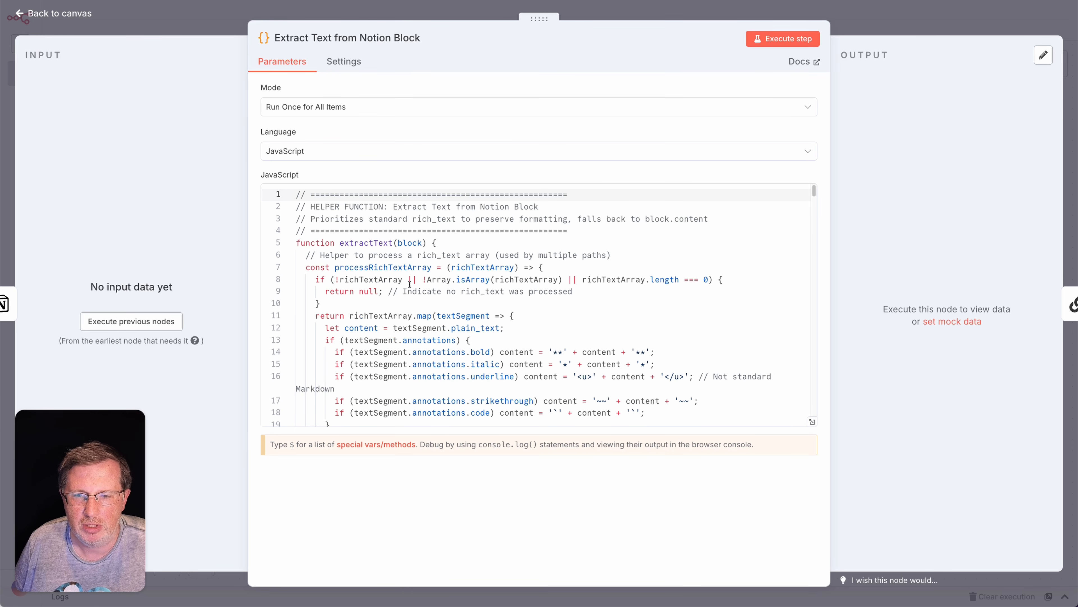
scroll(360, 256, "down", 1)
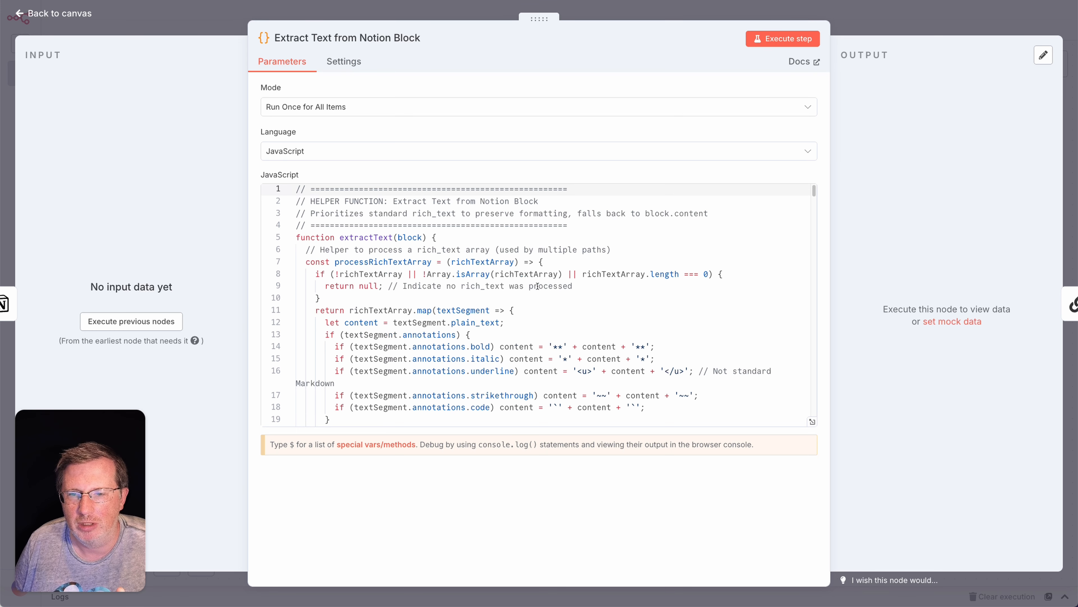
Fold the extractText, notionBlocksToMarkdown and extractPageProperties functions and the try block to review the script's overall structure and error handling.
left_click(287, 238)
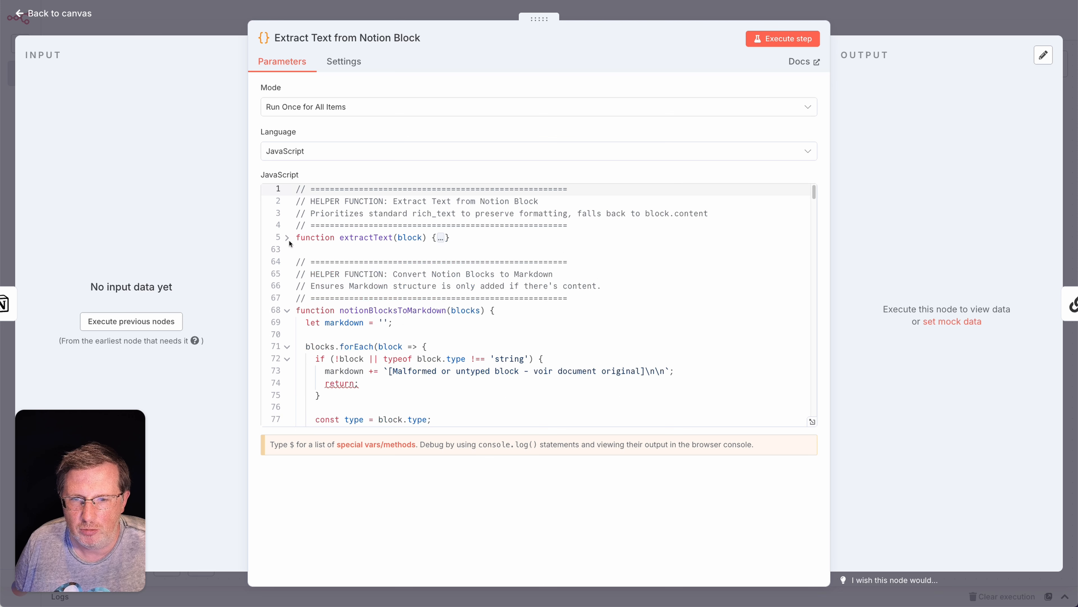
scroll(292, 305, "down", 1)
left_click(287, 305)
scroll(288, 329, "down", 1)
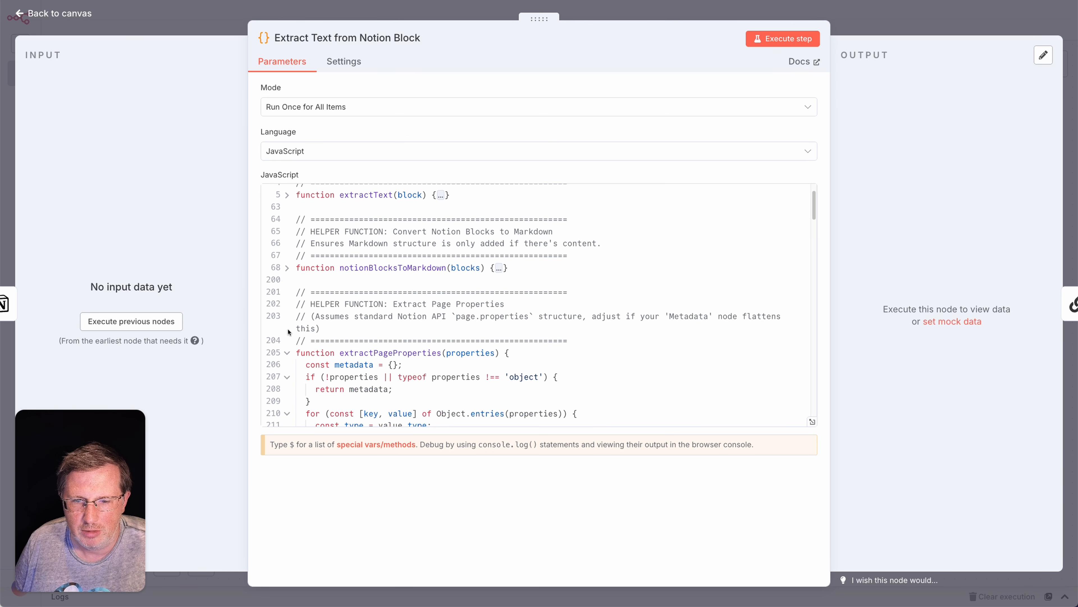
left_click(287, 353)
scroll(292, 330, "down", 1)
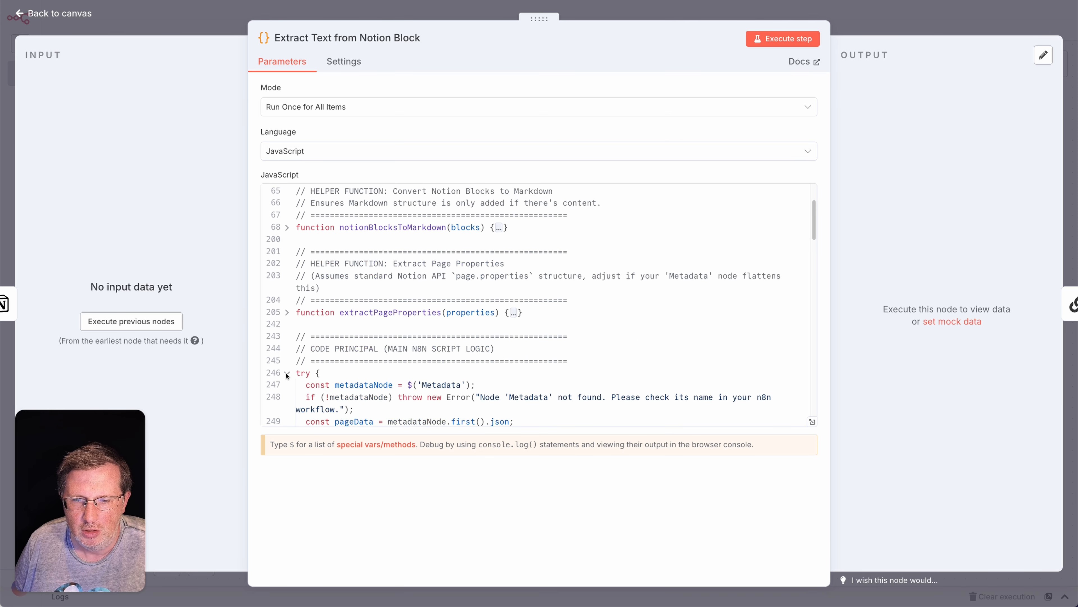
left_click(287, 376)
scroll(298, 365, "down", 1)
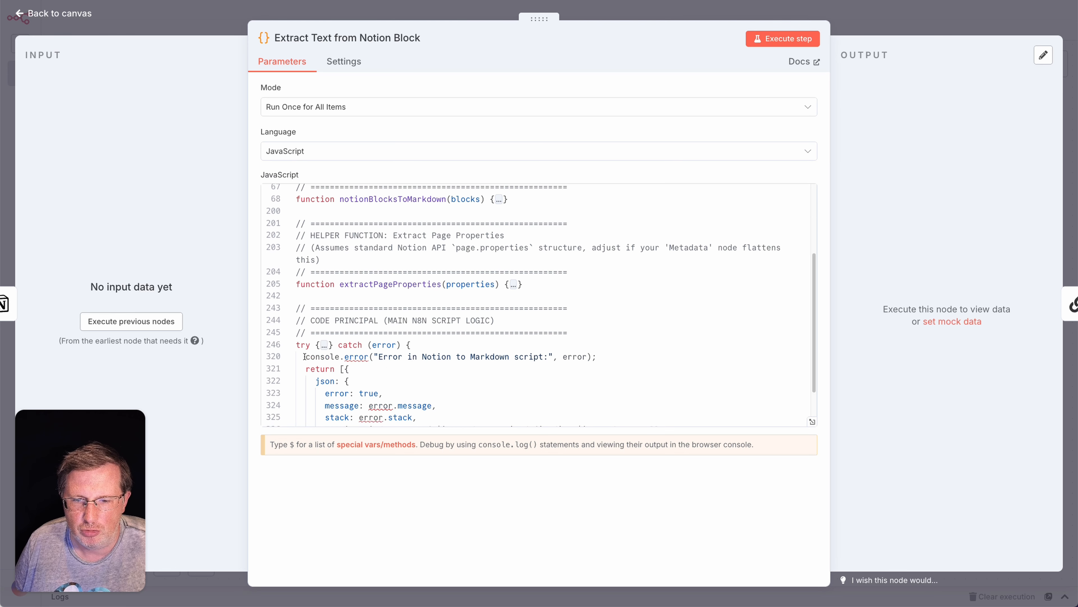
left_click(287, 346)
left_click(288, 346)
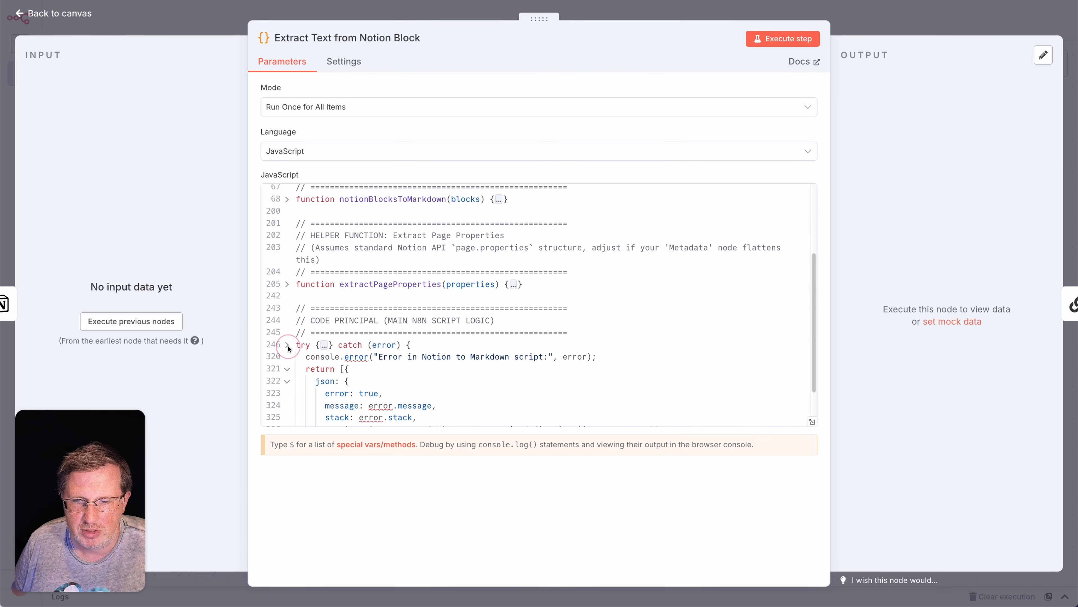
scroll(290, 353, "down", 2)
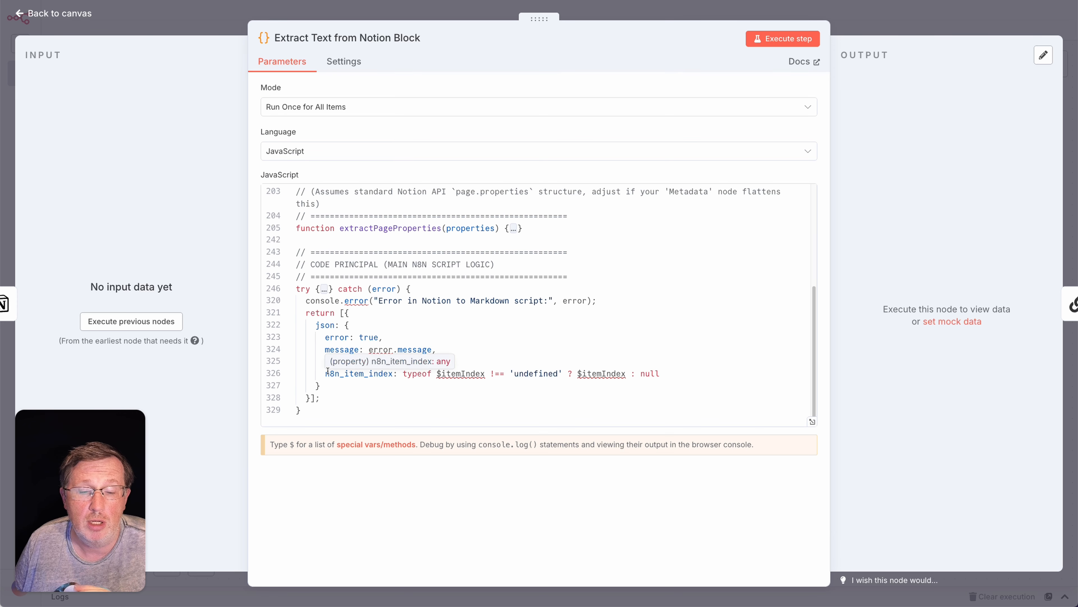
left_click(640, 11)
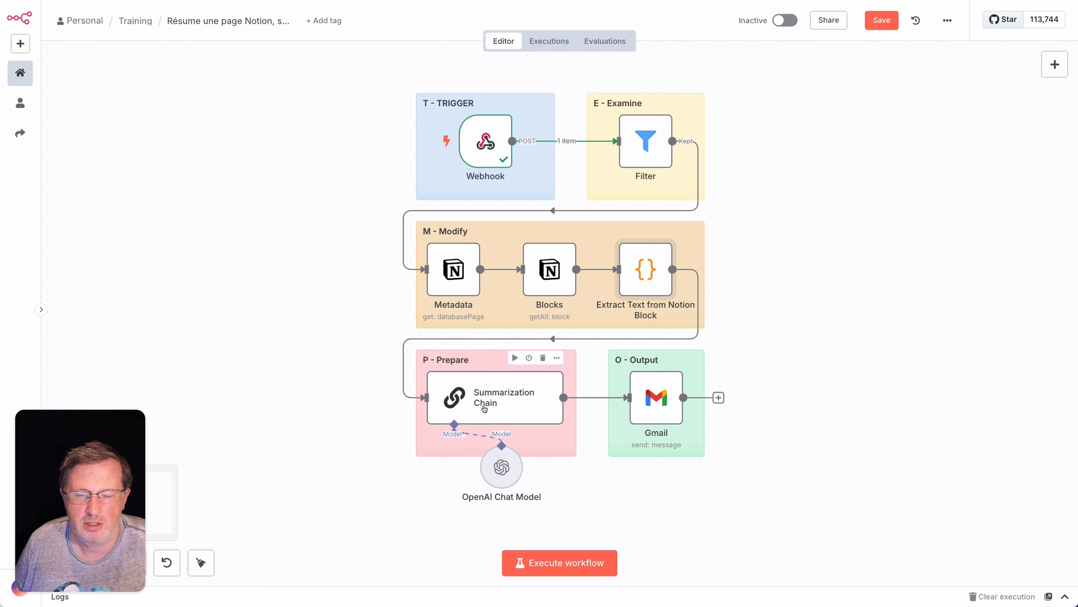
Review the Summarization Chain node's chunking settings and prompt, and the Gmail node's recipient, subject and message settings.
double_click(484, 407)
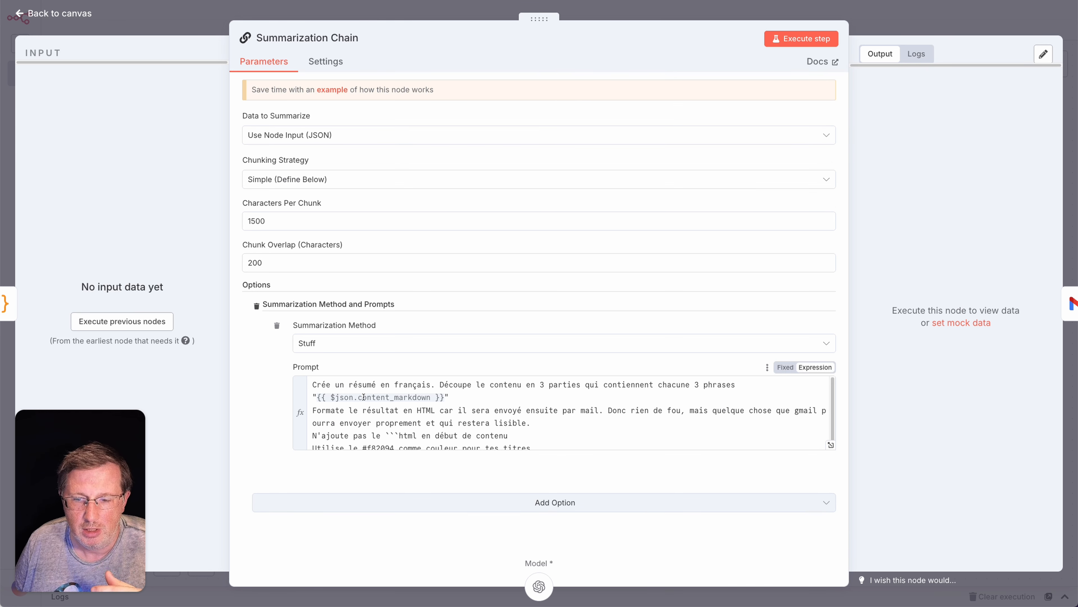
left_click(364, 396)
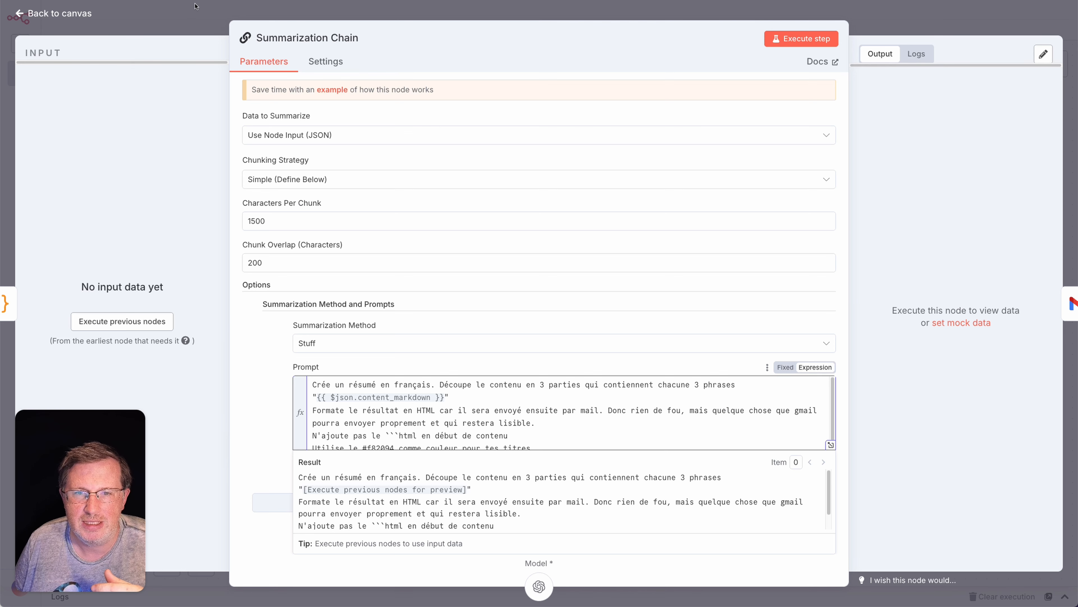
left_click(188, 12)
left_click(646, 396)
double_click(645, 396)
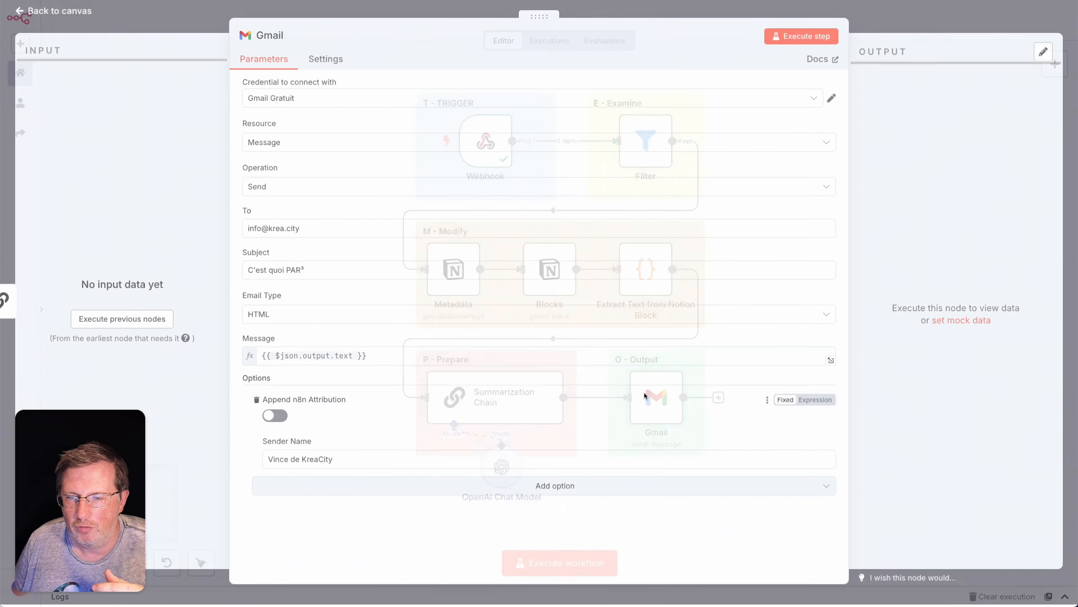
left_click(331, 12)
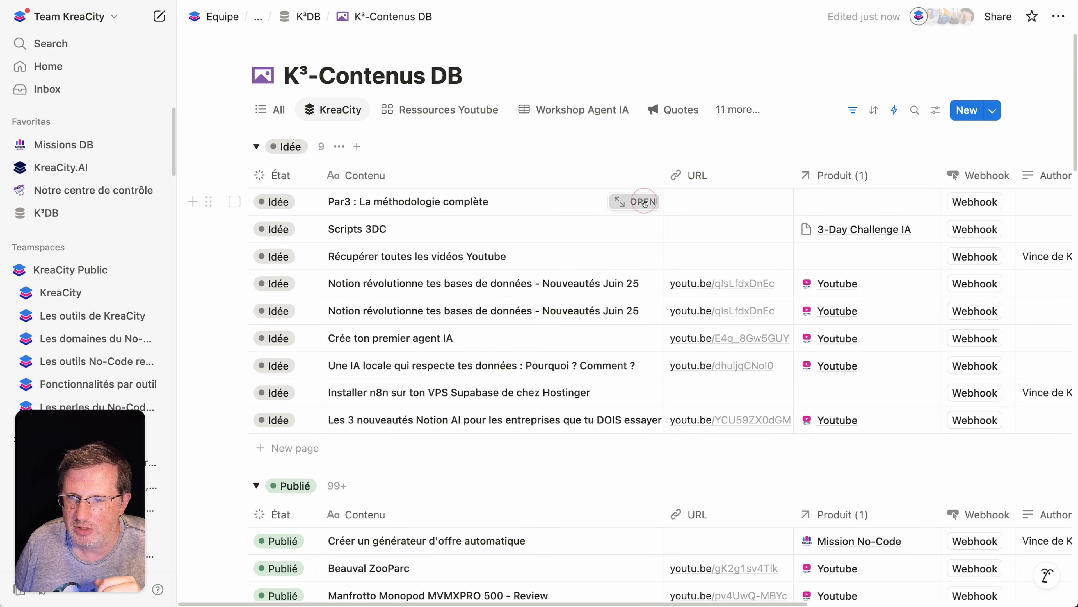
In Notion, open the page "Par3 : La méthodologie complète", read through its content and return to the K³-Contenus DB database.
left_click(633, 203)
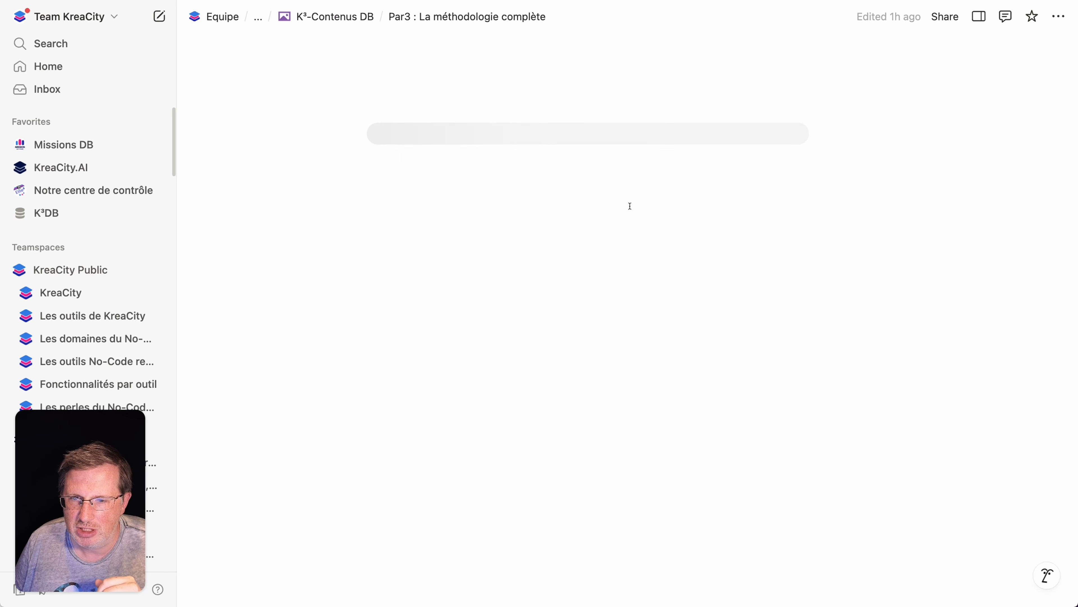
left_click(140, 17)
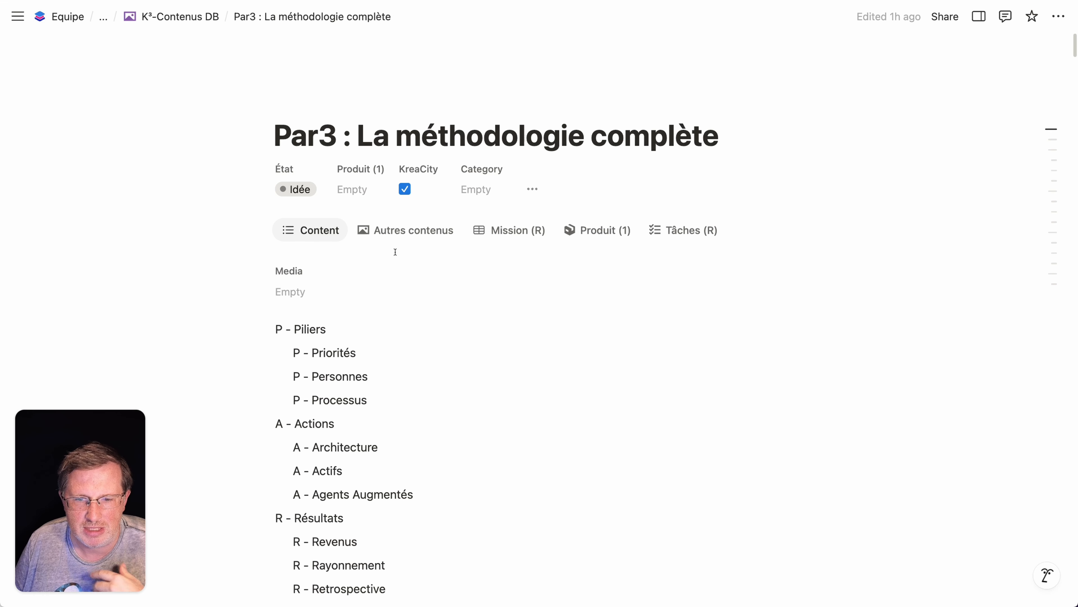
scroll(395, 252, "down", 3)
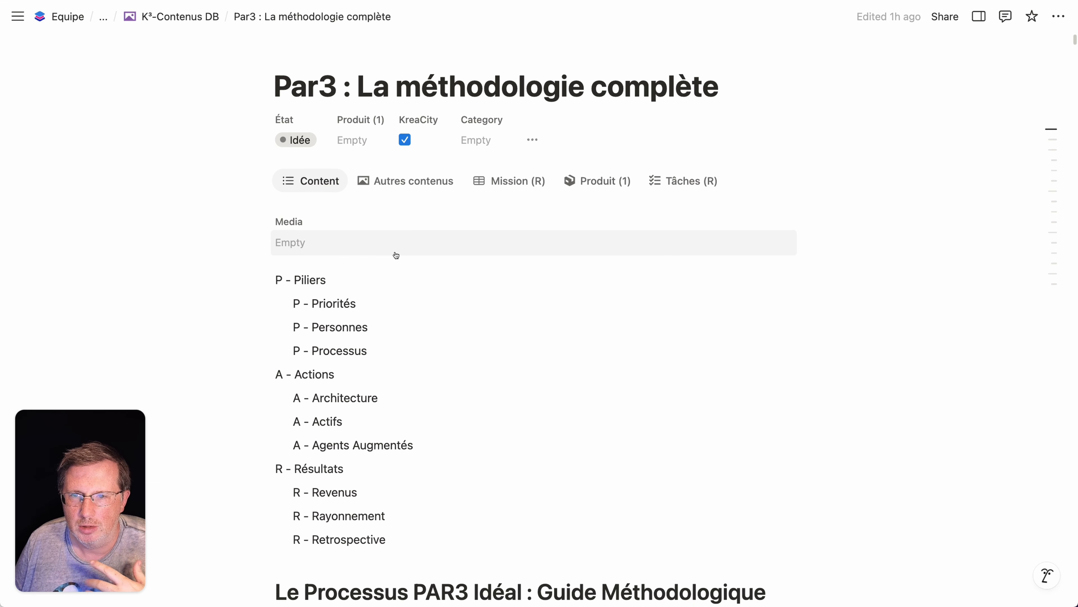
scroll(395, 255, "down", 10)
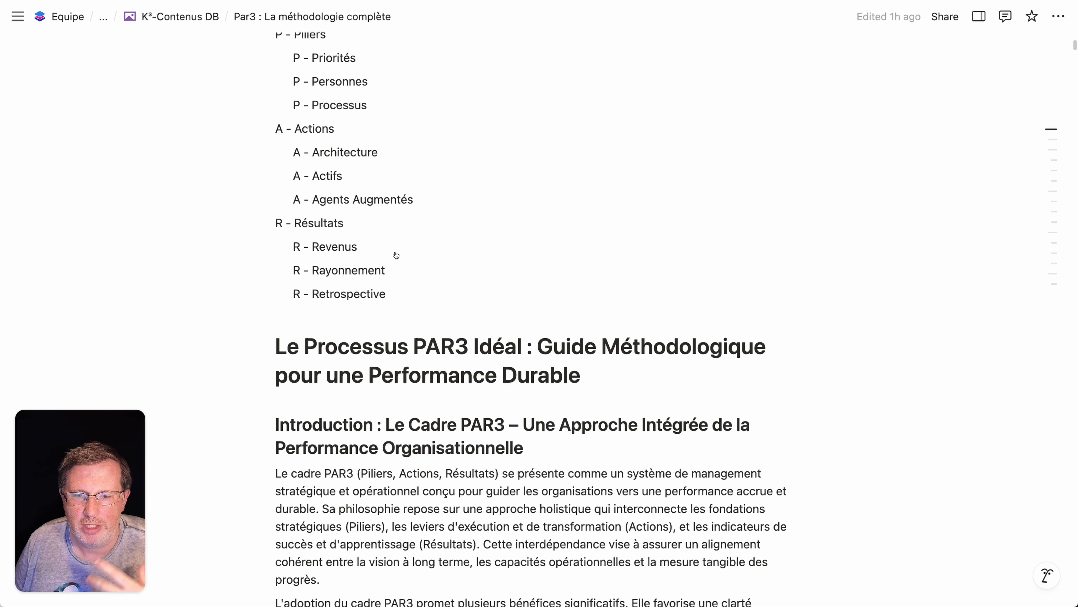
scroll(395, 255, "down", 15)
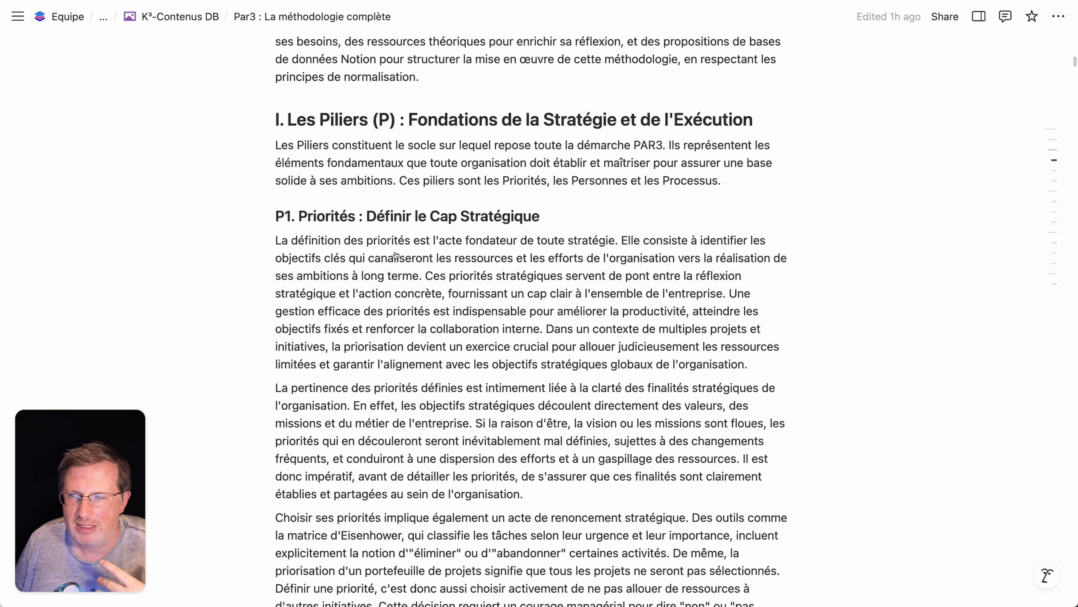
scroll(396, 255, "down", 20)
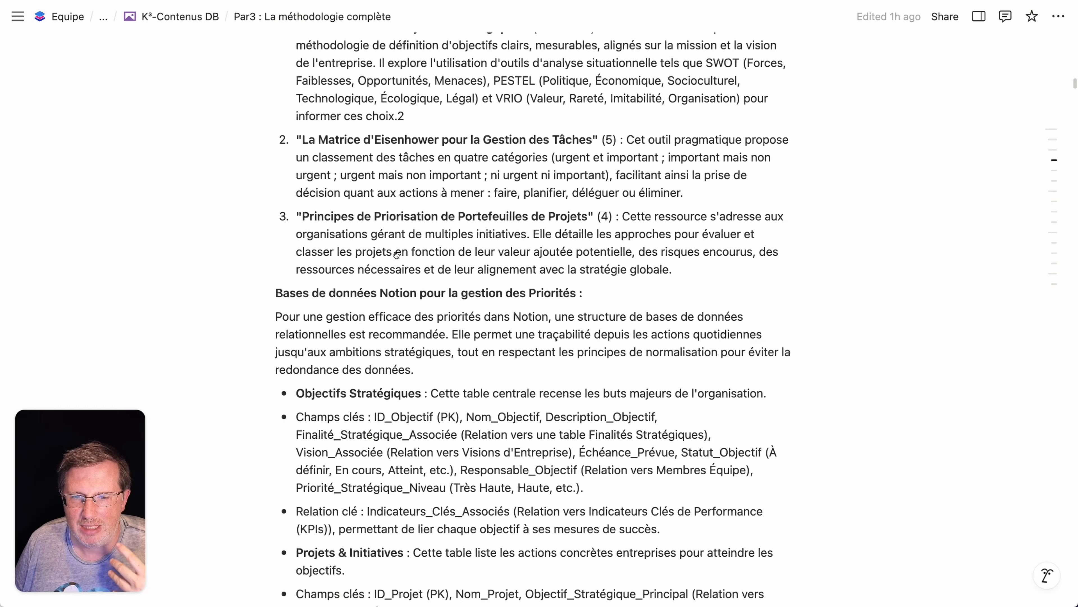
scroll(395, 255, "down", 20)
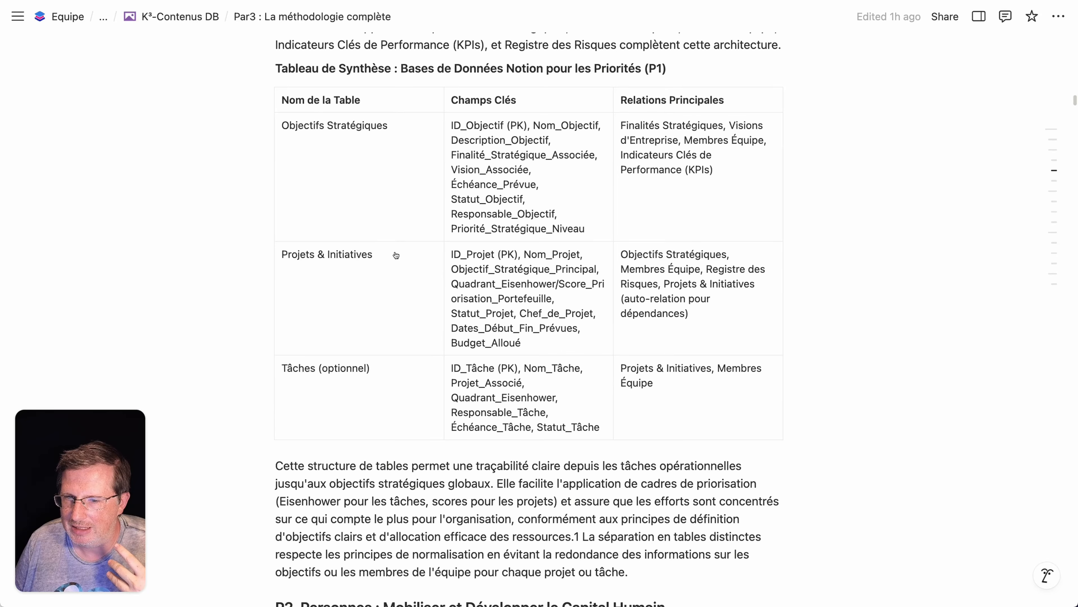
scroll(395, 255, "down", 20)
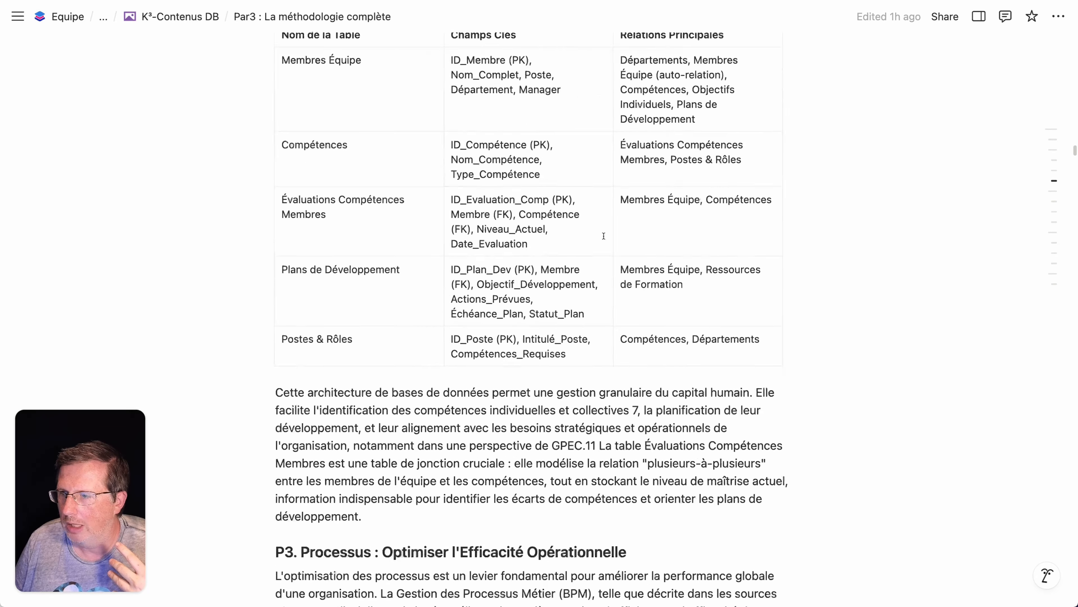
scroll(603, 236, "down", 20)
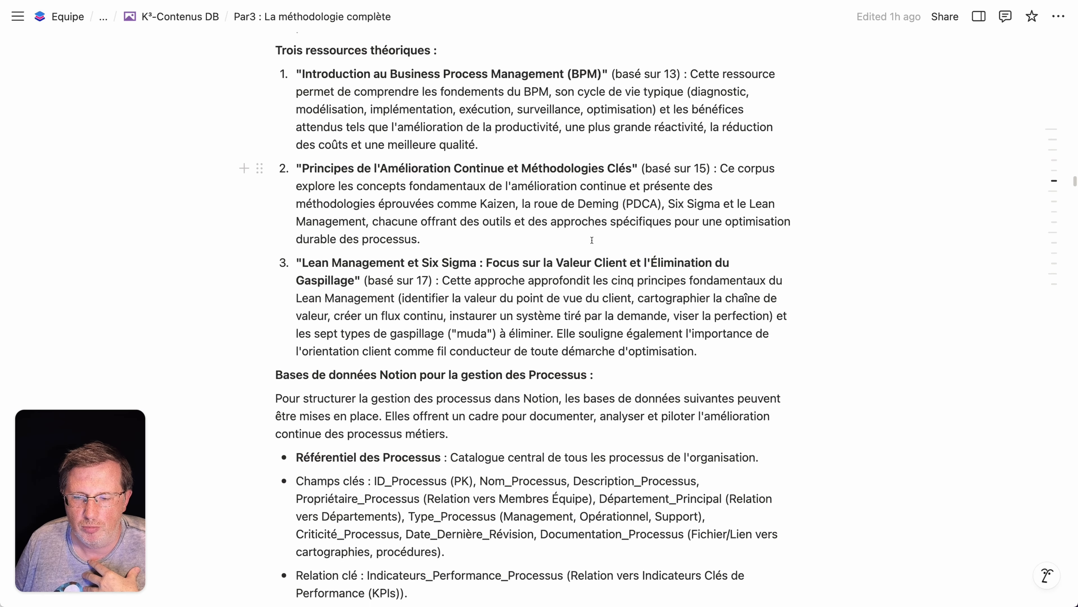
scroll(592, 241, "down", 6)
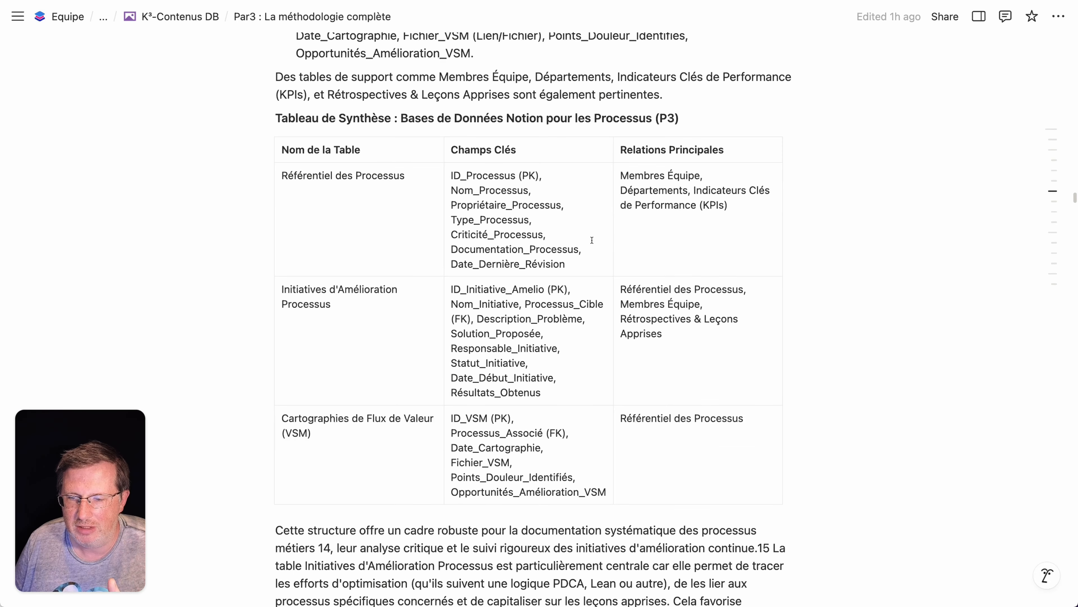
key("super+[")
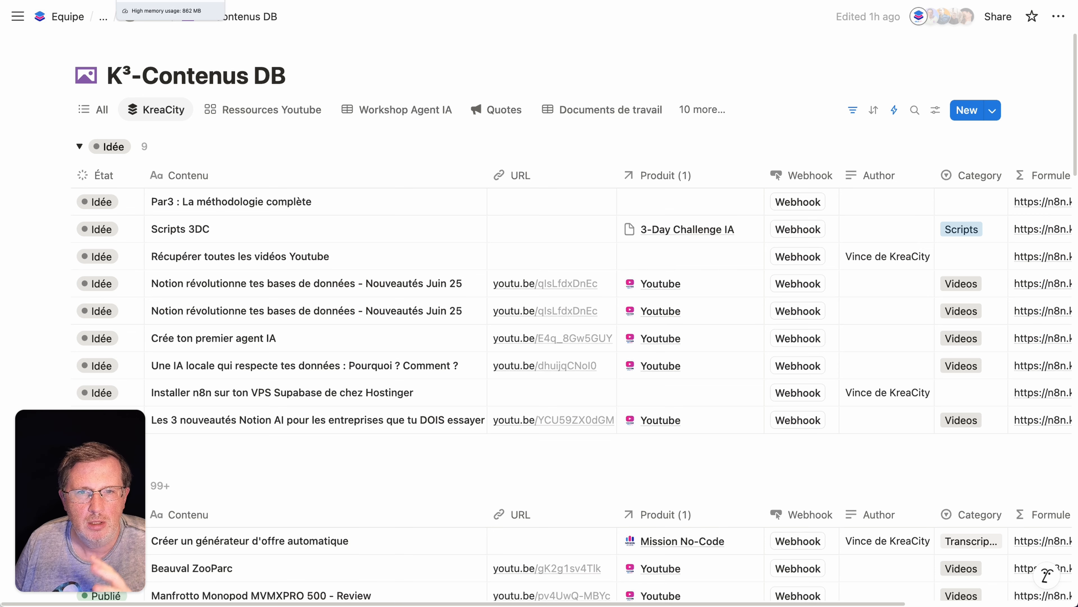
Switch back to n8n, save the workflow and start a test execution that listens for the webhook.
left_click(170, 1)
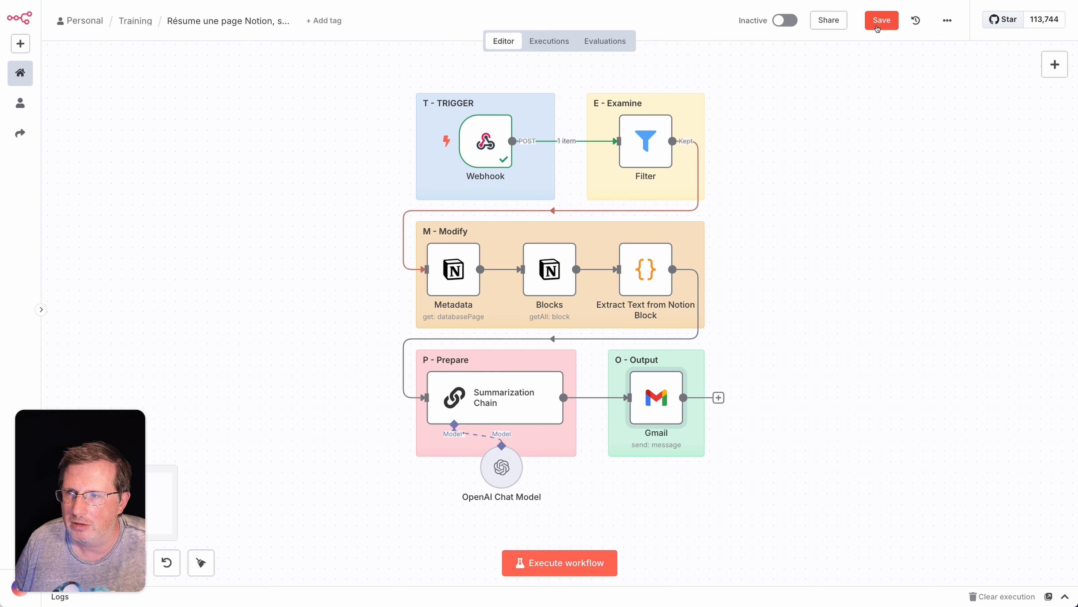
left_click(879, 24)
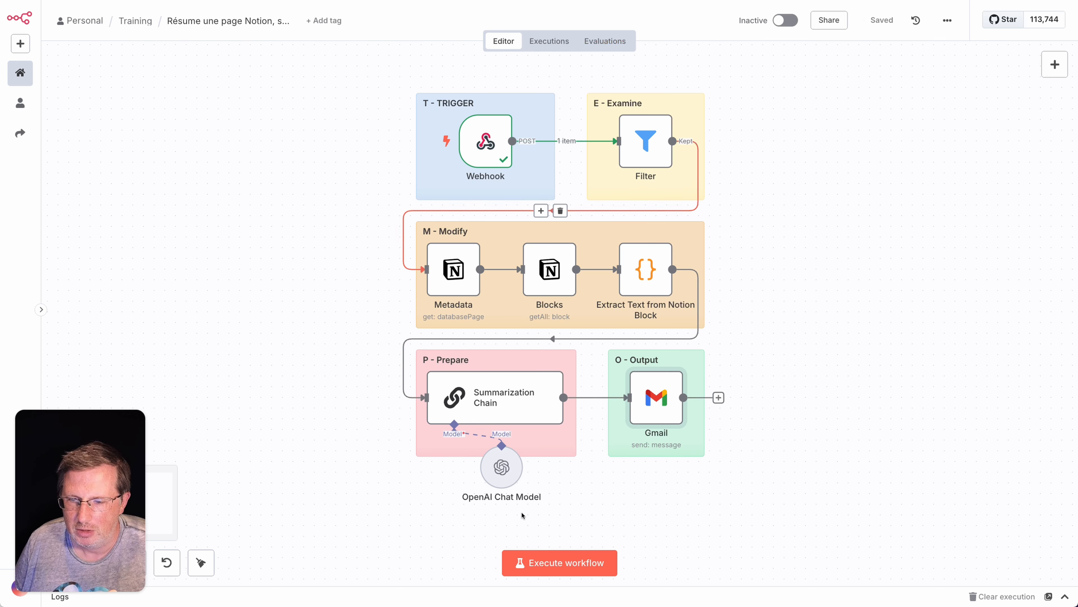
left_click(552, 563)
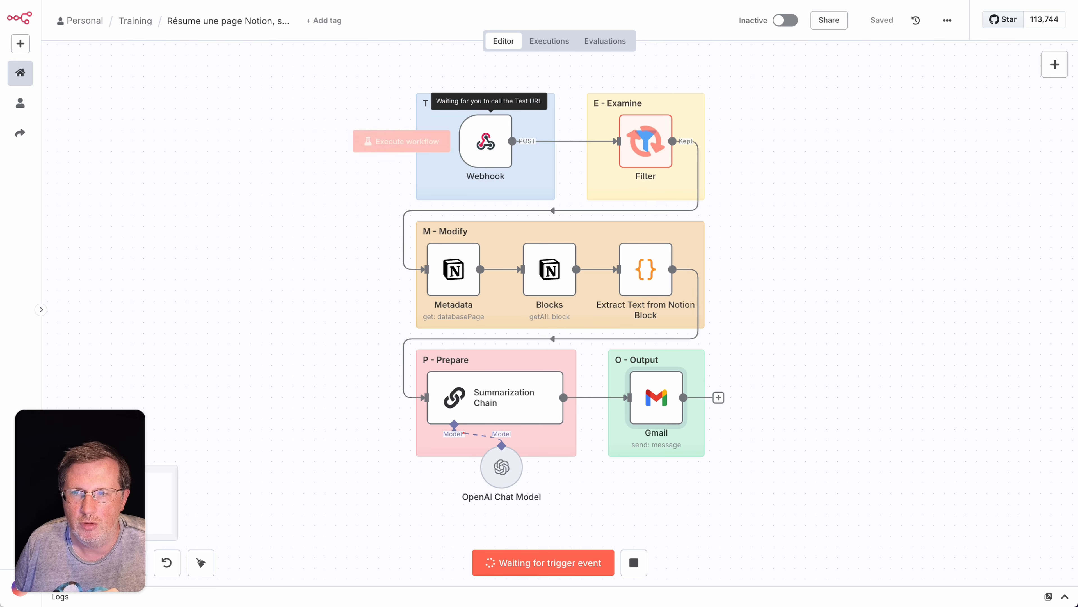
Check the Filter node's input data and kept output from the test execution.
double_click(645, 143)
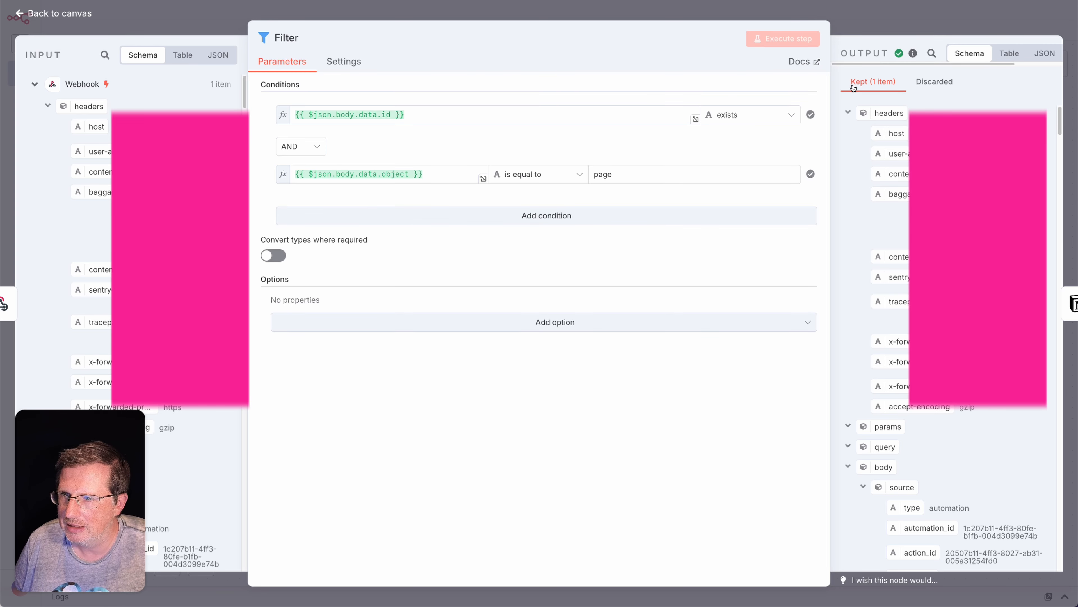
key("Escape")
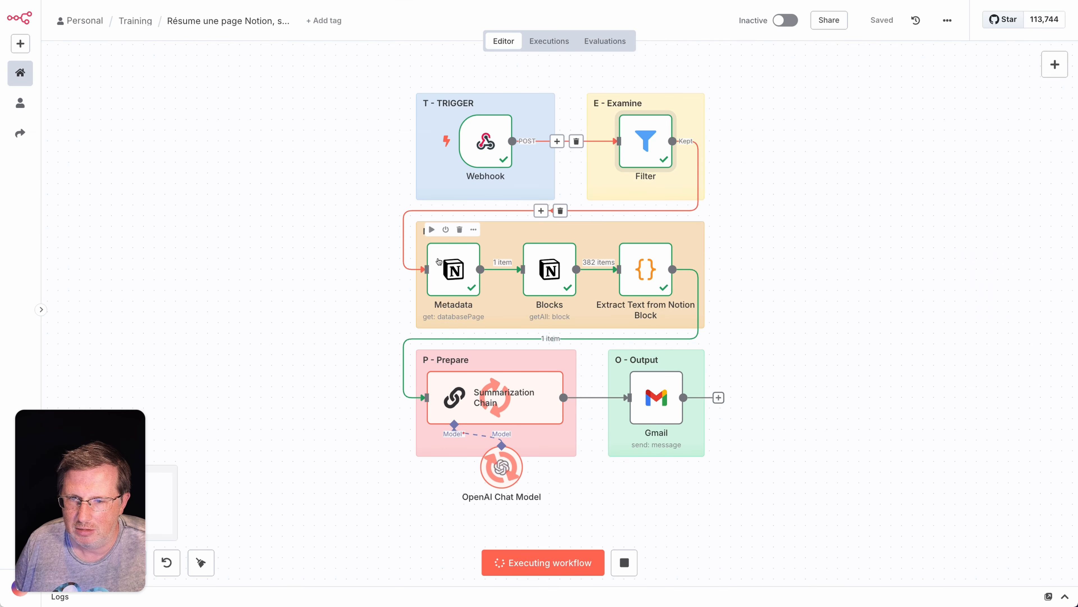
Check the Metadata node's output from the test execution, reading through the returned Notion page properties.
double_click(453, 269)
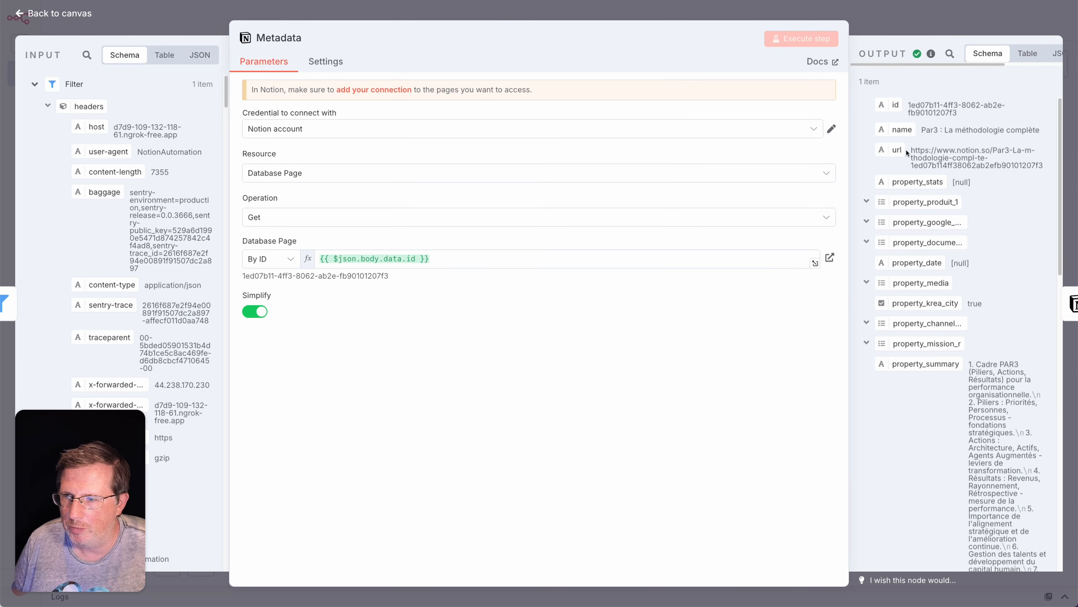
scroll(922, 223, "down", 15)
scroll(922, 223, "down", 8)
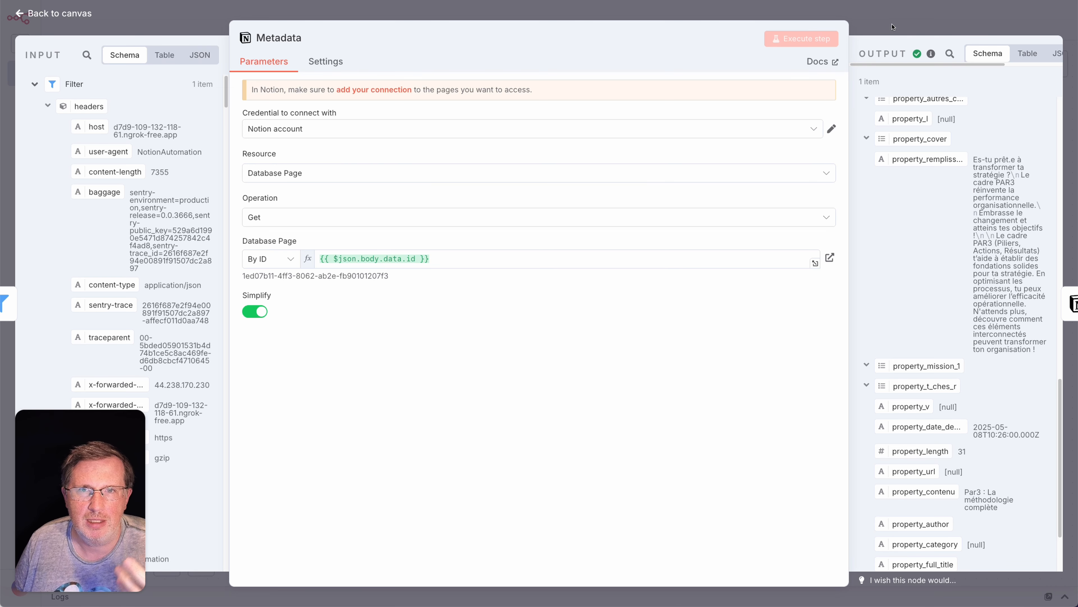
left_click(893, 42)
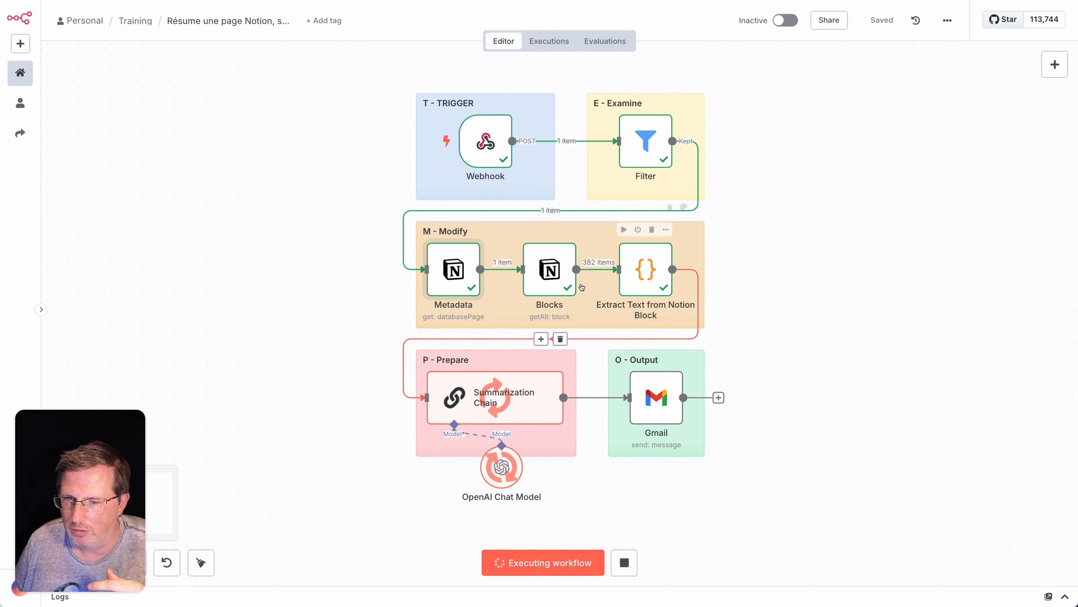
Check the Blocks node's output from the test execution, including how many items it returned.
double_click(555, 279)
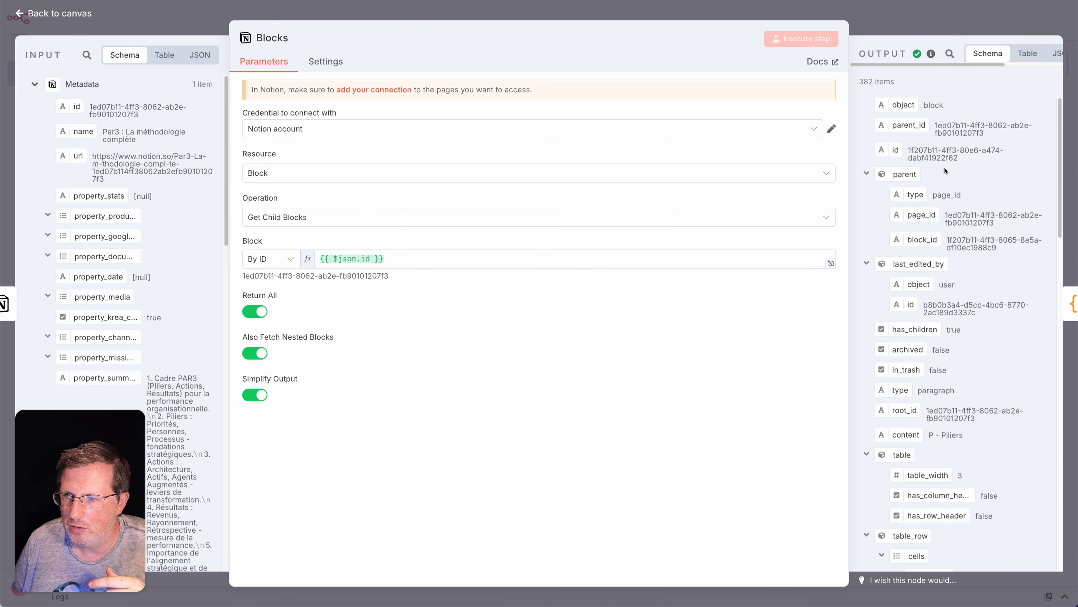
scroll(946, 168, "up", 5)
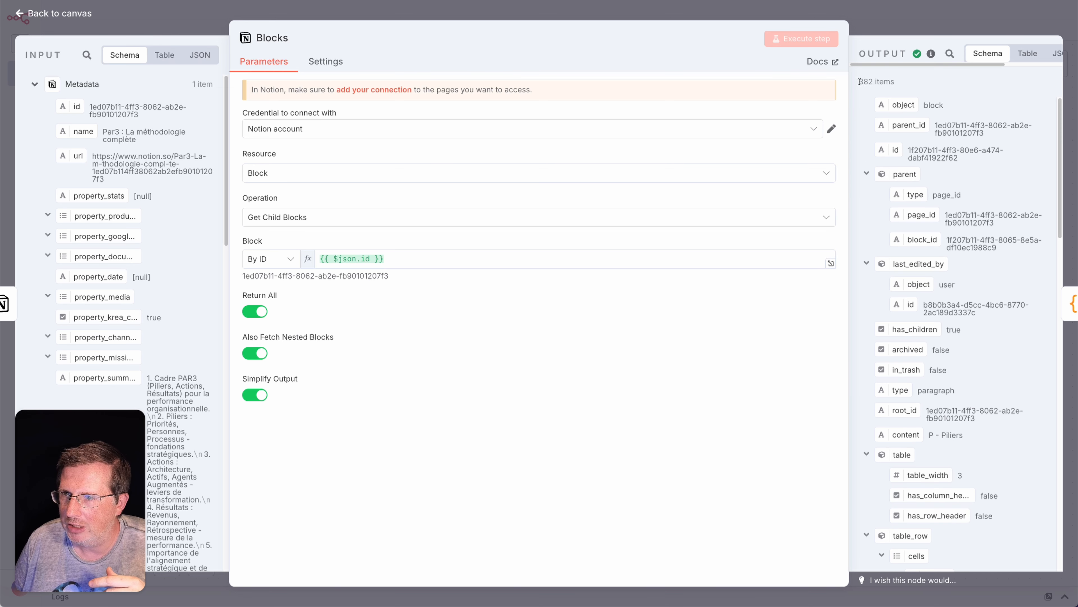
left_click_drag(859, 81, 798, 81)
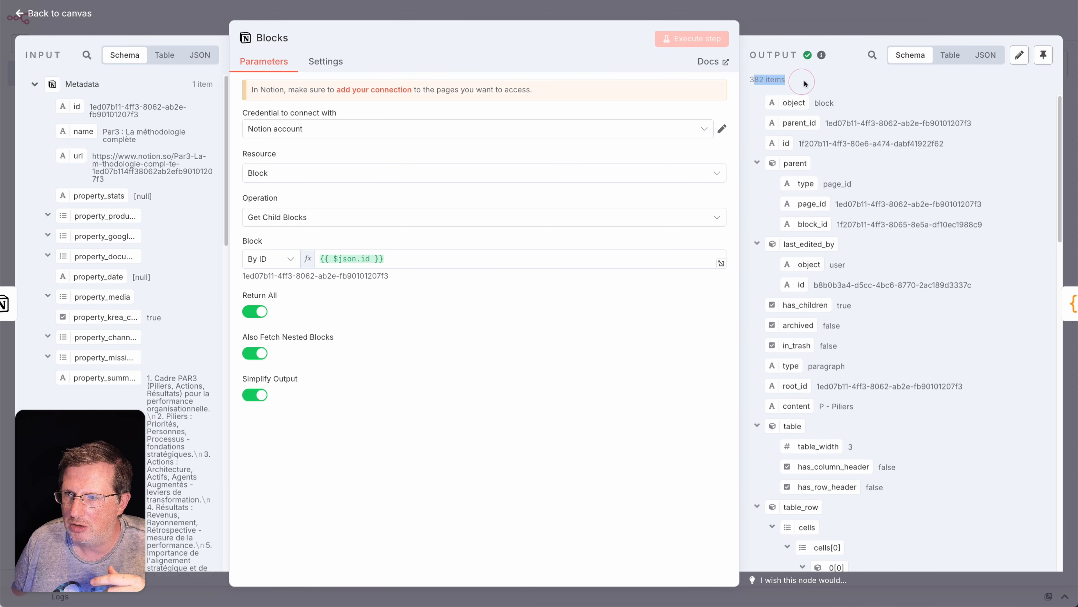
left_click(766, 28)
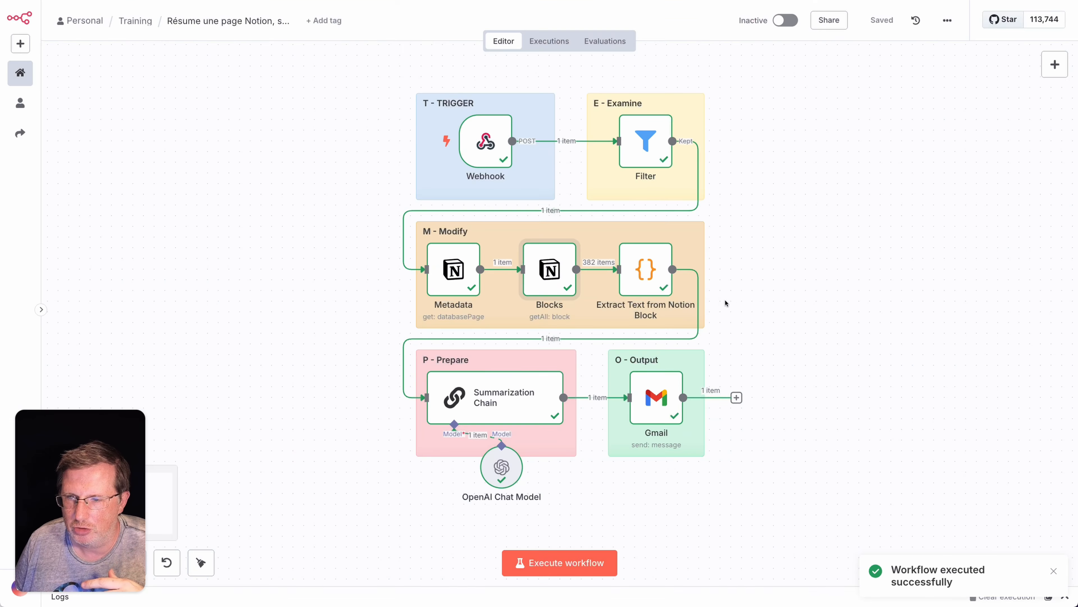
Review the JavaScript code in the Extract Text from Notion Block node and the content_markdown text in its output.
double_click(660, 280)
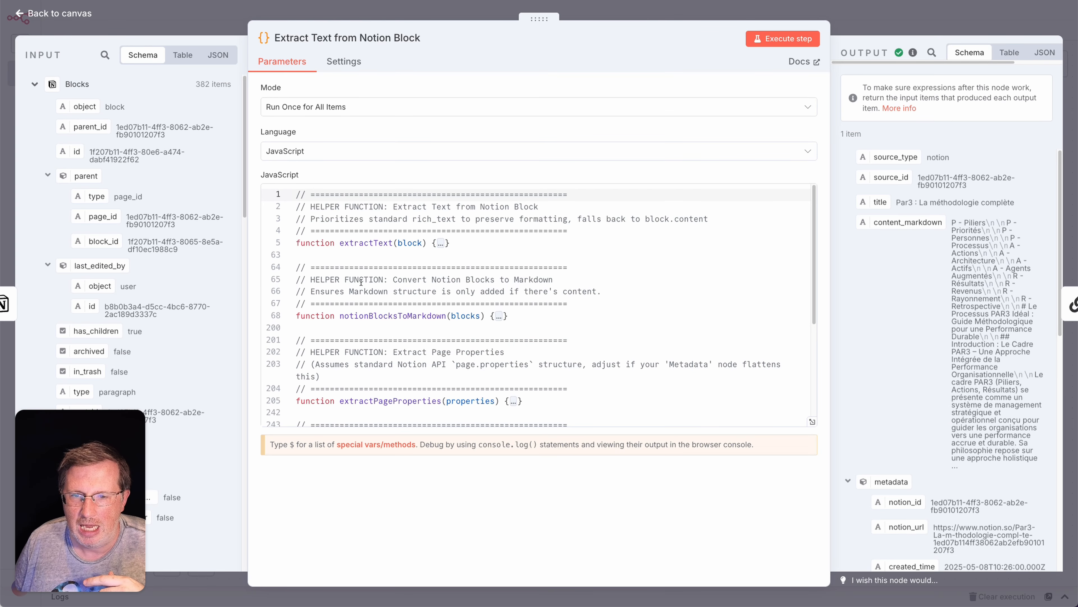
scroll(361, 282, "down", 3)
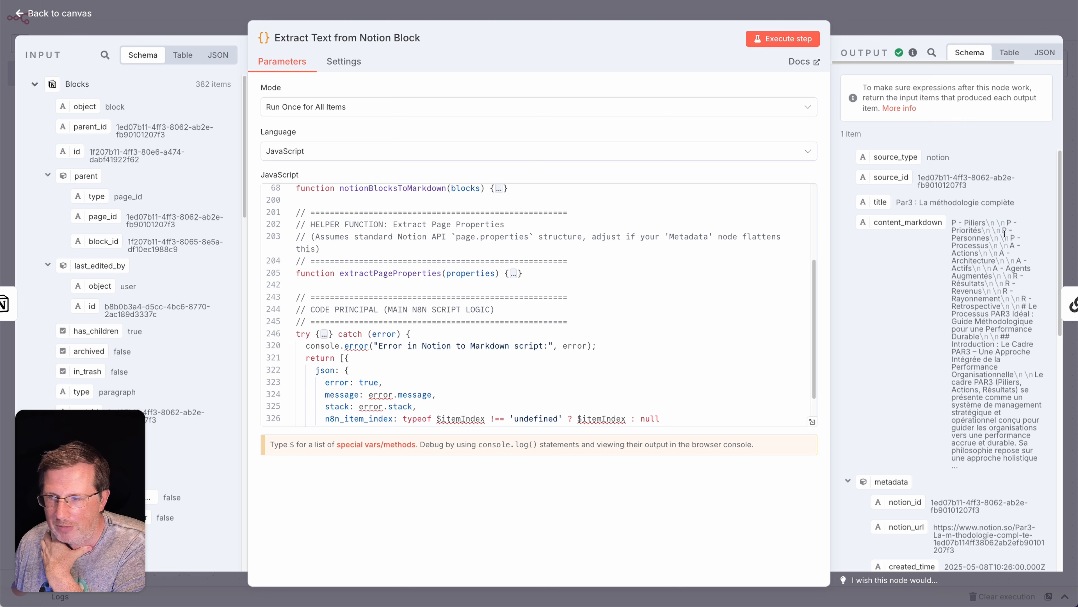
left_click_drag(1005, 237, 1016, 448)
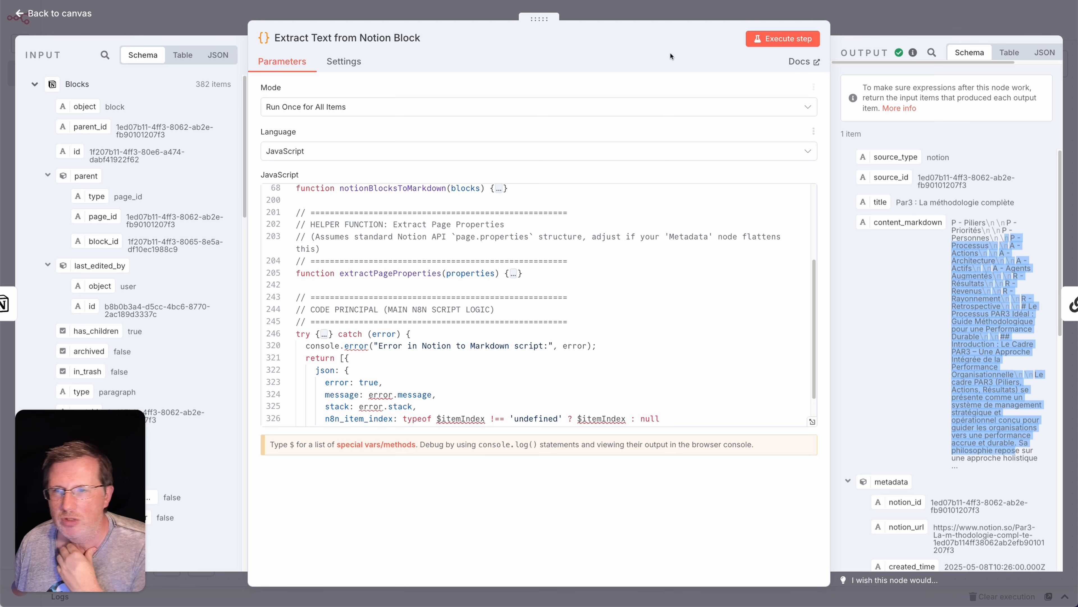
key("Escape")
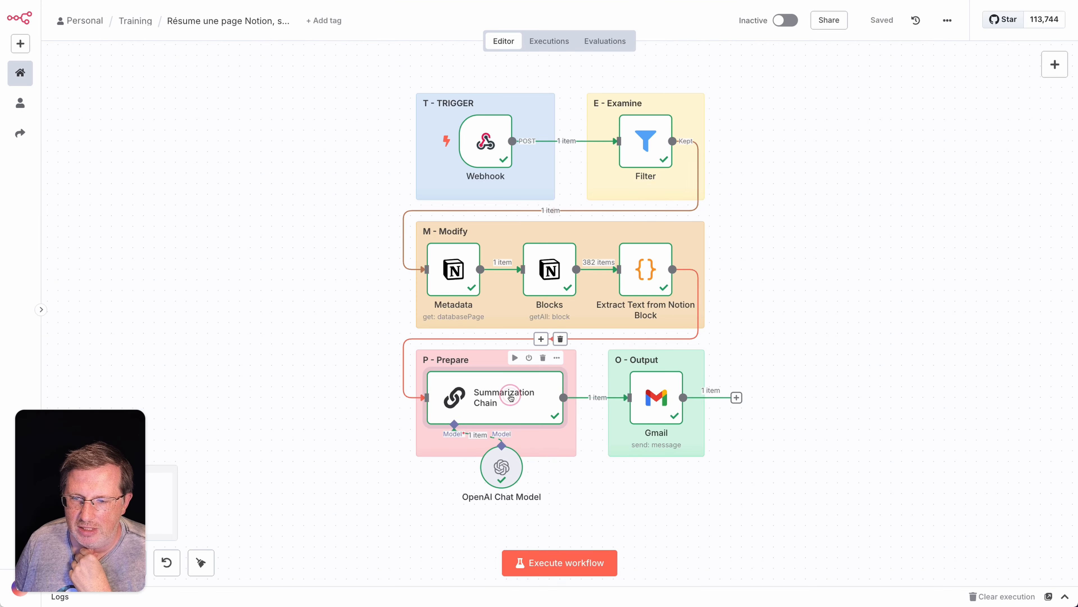
Compare the Summarization Chain node's HTML summary output with the formatting instructions in its prompt.
double_click(511, 393)
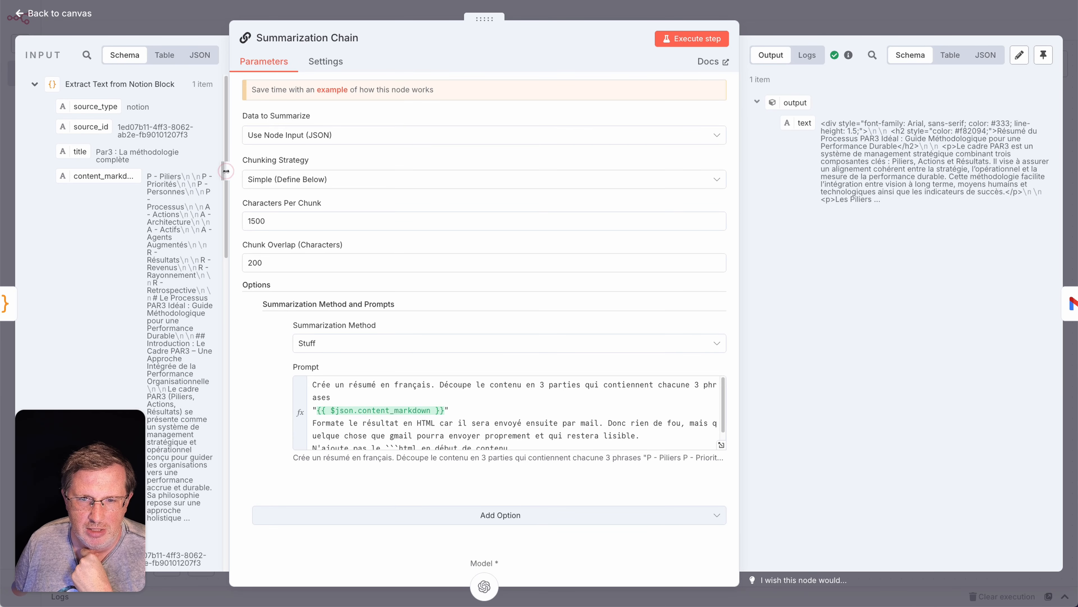
left_click_drag(225, 172, 230, 172)
left_click_drag(844, 123, 902, 192)
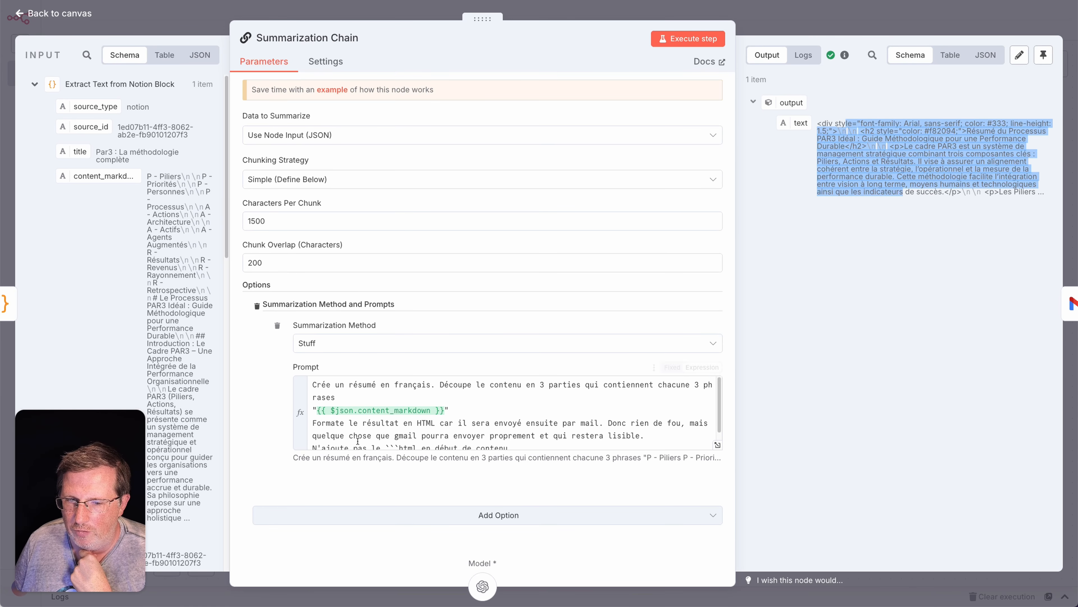
scroll(398, 419, "down", 2)
left_click_drag(445, 393, 458, 439)
left_click(517, 425)
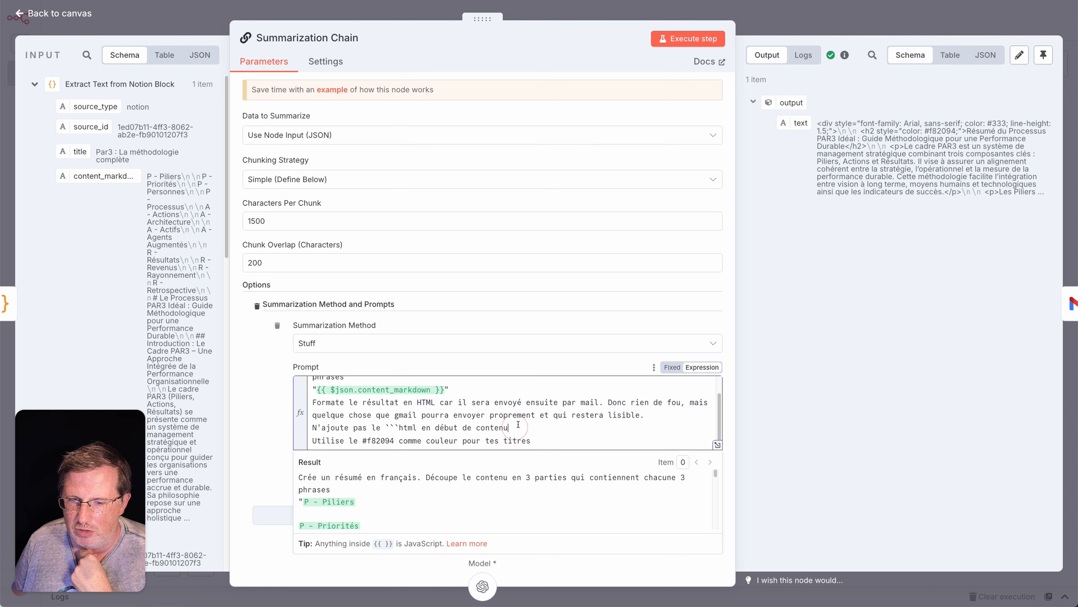
left_click(800, 31)
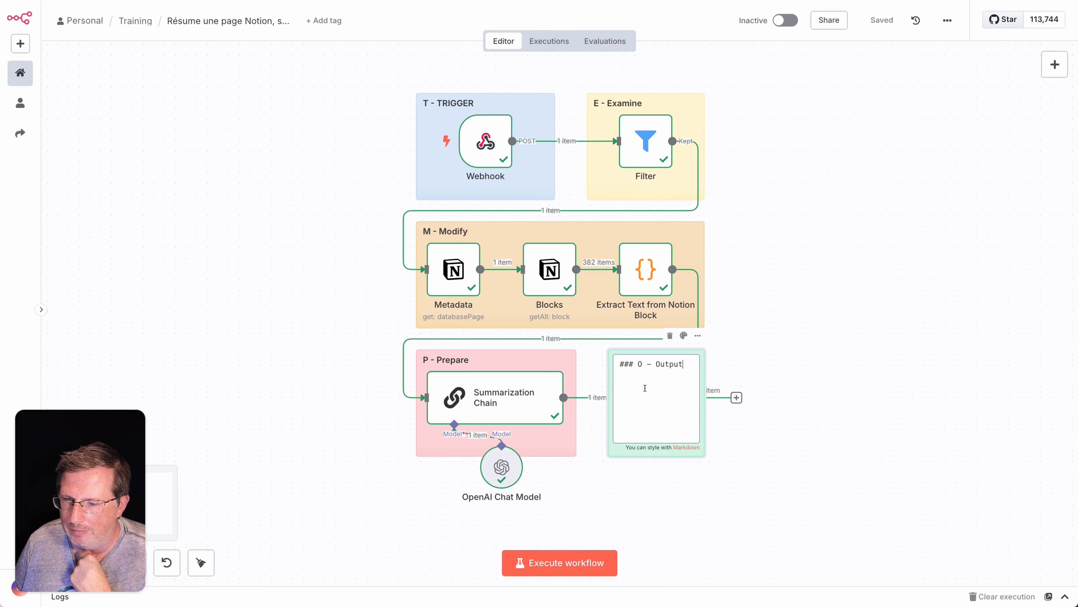
Check the Gmail node's output for the sending status of the message.
double_click(641, 382)
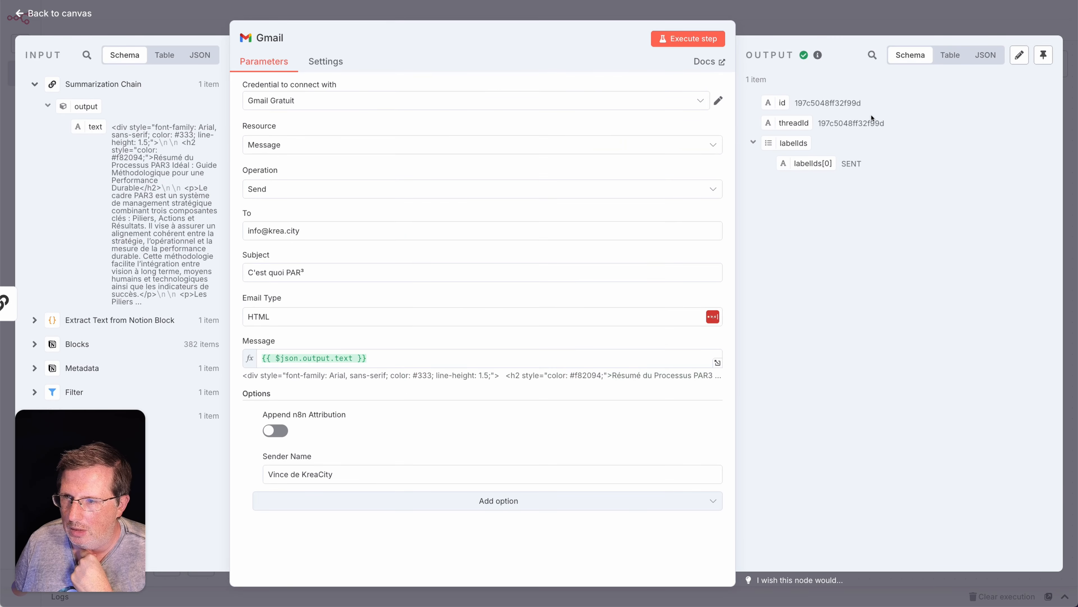
double_click(852, 164)
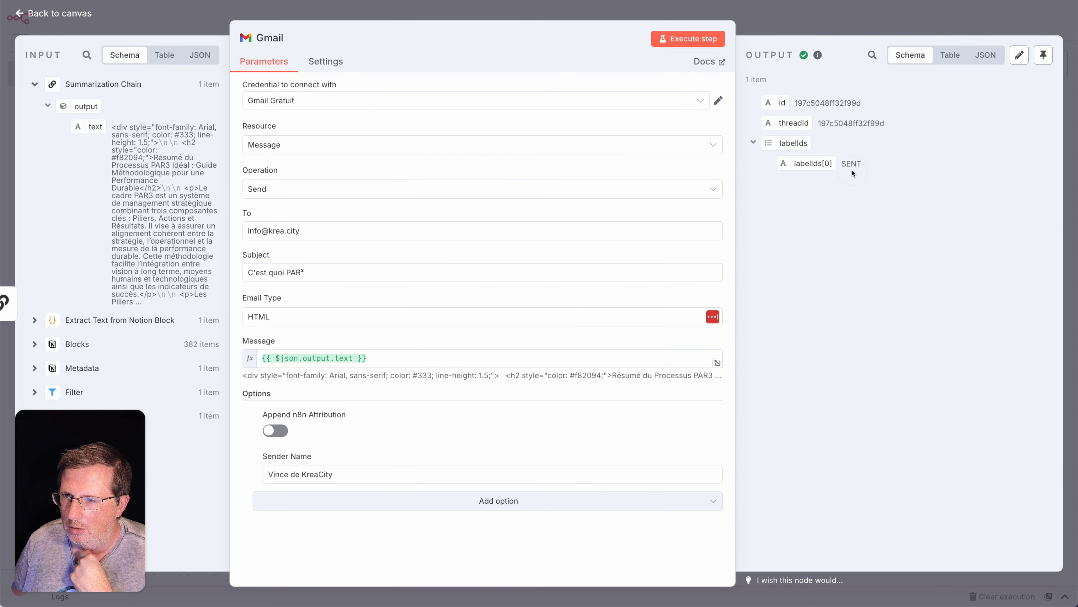
left_click(840, 30)
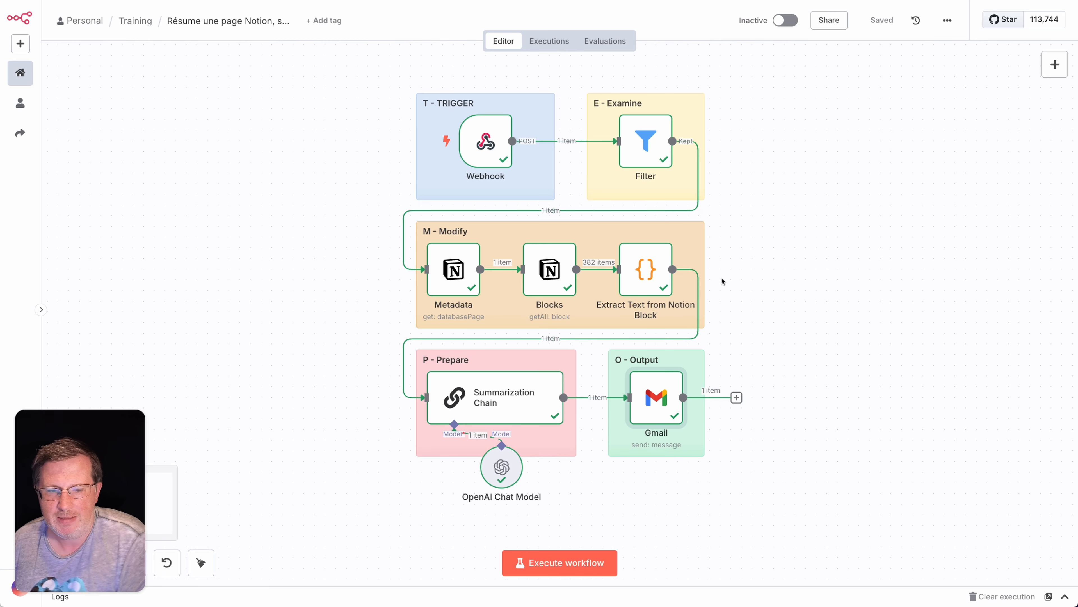
left_click_drag(359, 217, 785, 324)
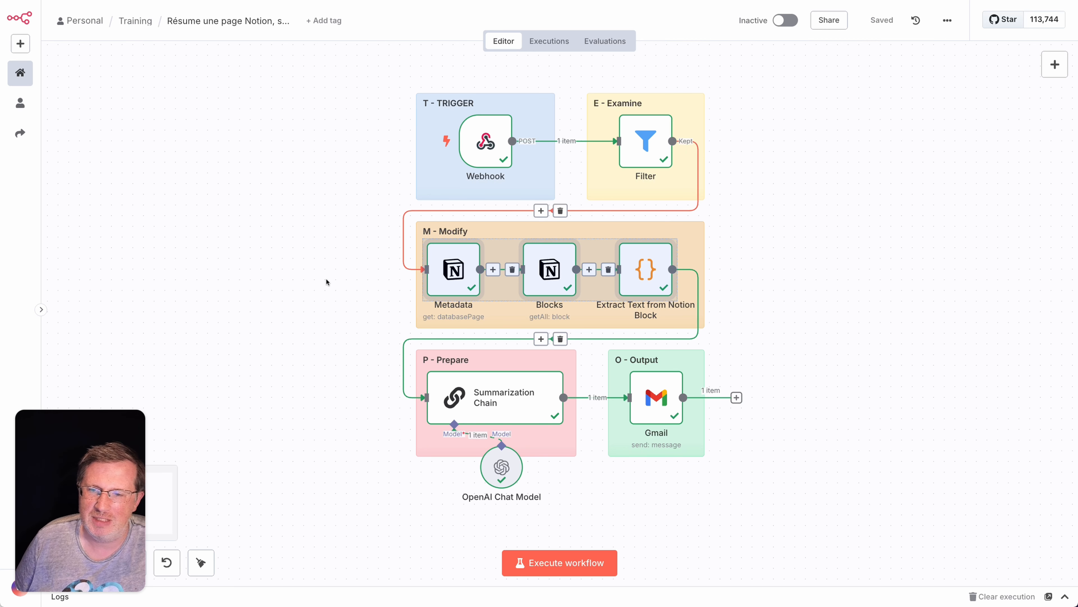
left_click(760, 262)
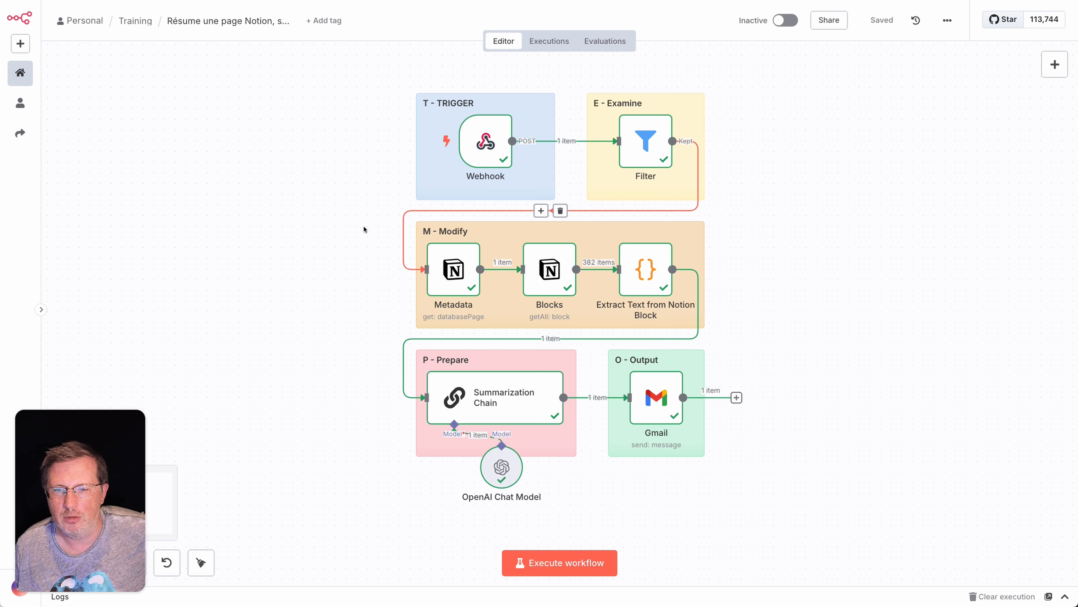
left_click_drag(364, 227, 776, 326)
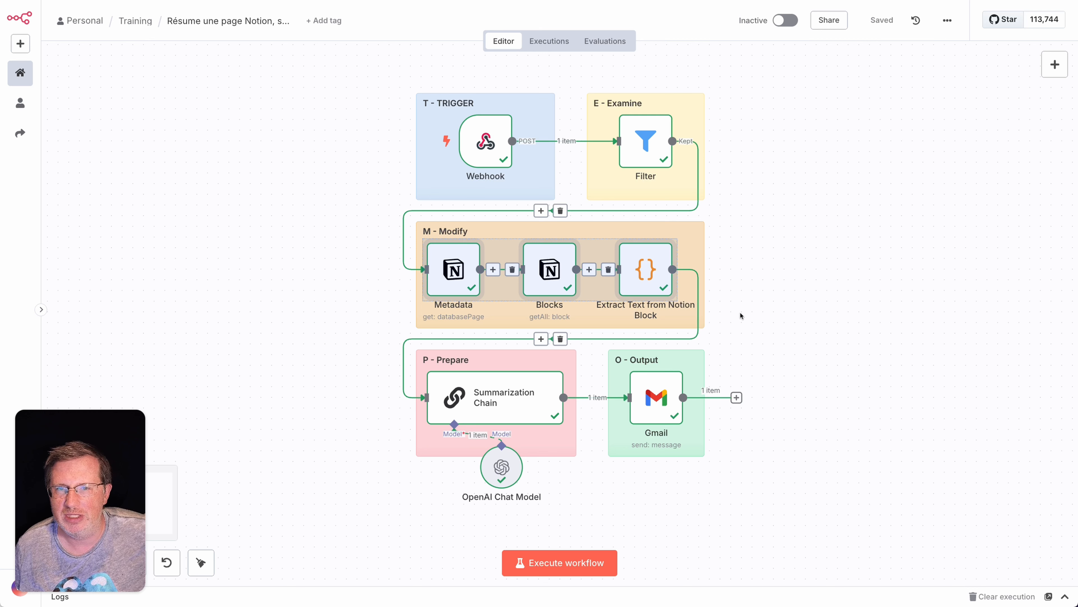
left_click(310, 261)
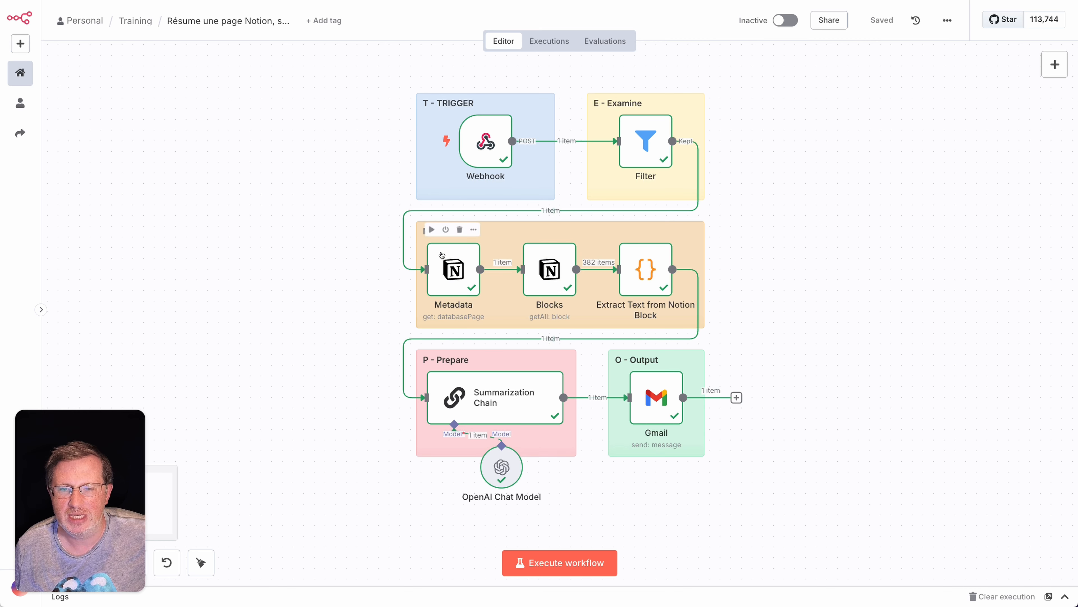
left_click_drag(361, 234, 801, 309)
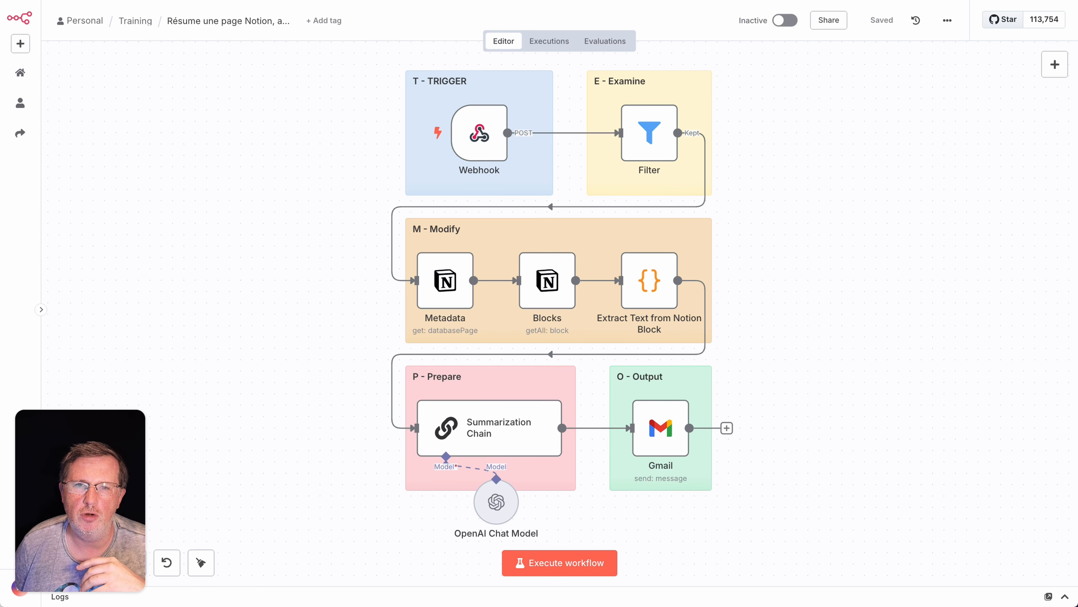
left_click_drag(301, 240, 742, 353)
left_click_drag(813, 343, 809, 328)
right_click(663, 283)
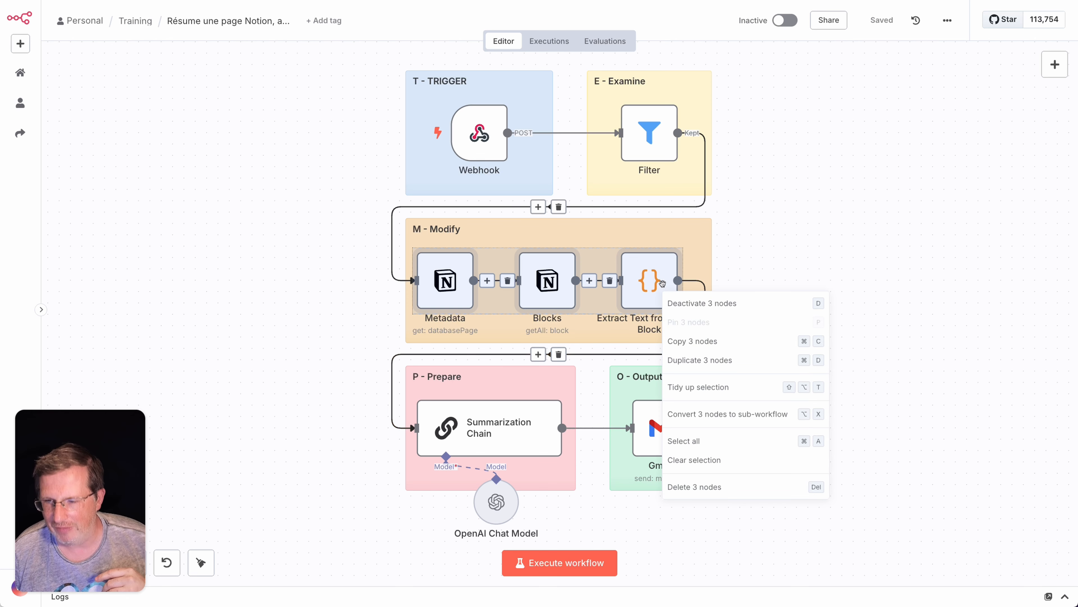
left_click(301, 220)
Convert the Metadata, Blocks and Extract Text from Notion Block nodes into a new sub-workflow named "SW - Notion 2 Markdown".
left_click_drag(301, 220, 816, 322)
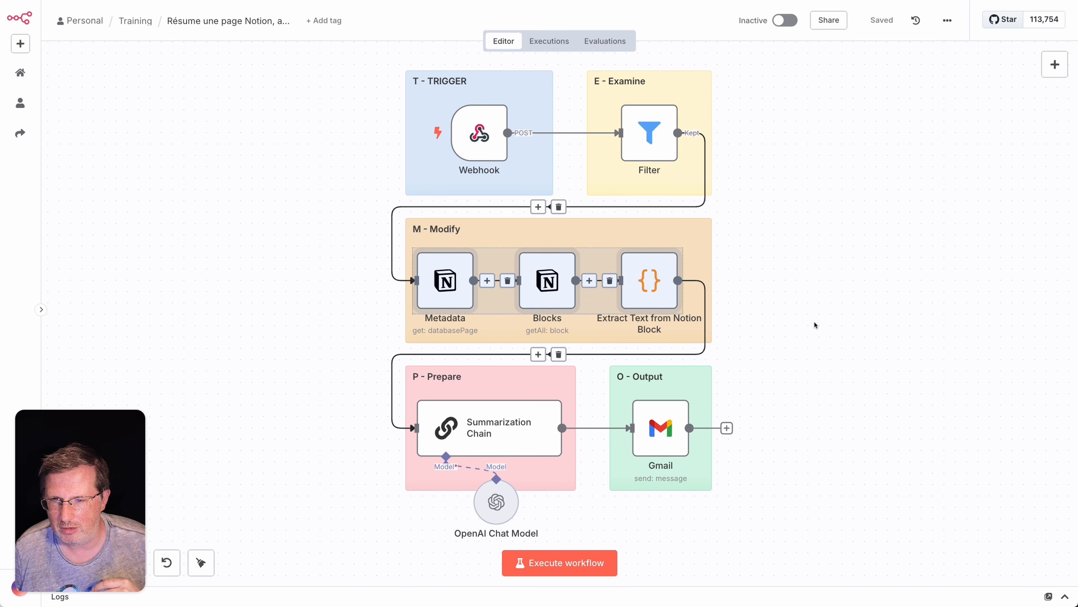
right_click(656, 286)
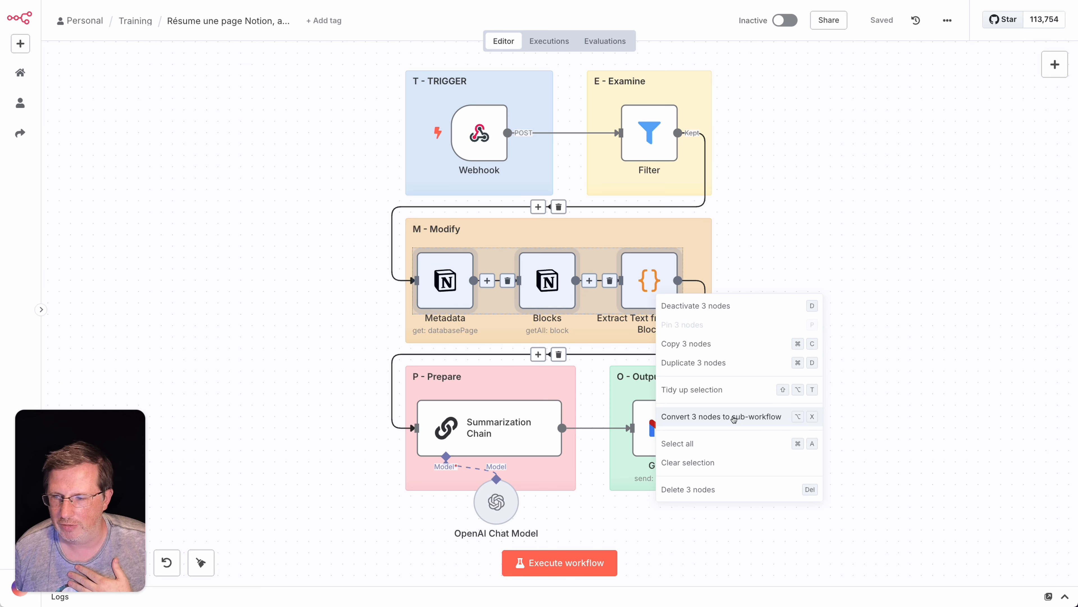
left_click(733, 416)
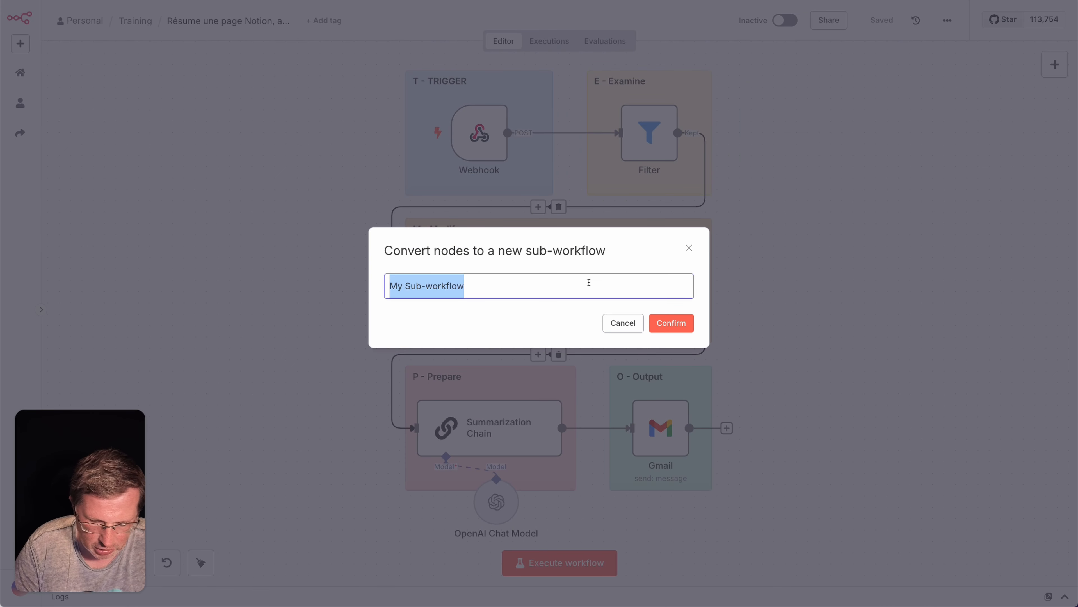
type("Notion")
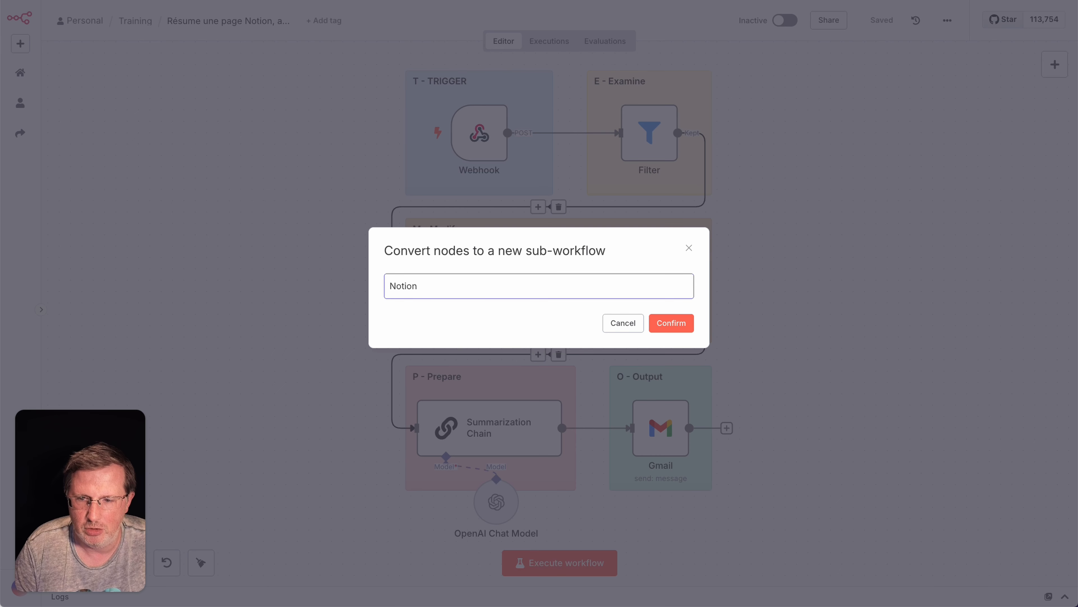
type(" 2 Markd")
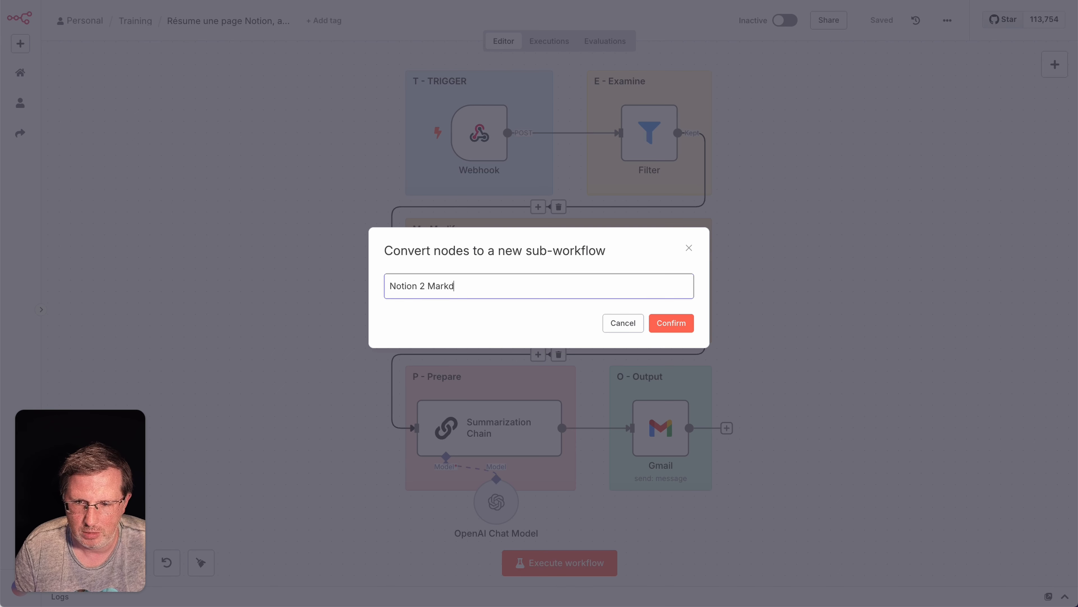
type("own S")
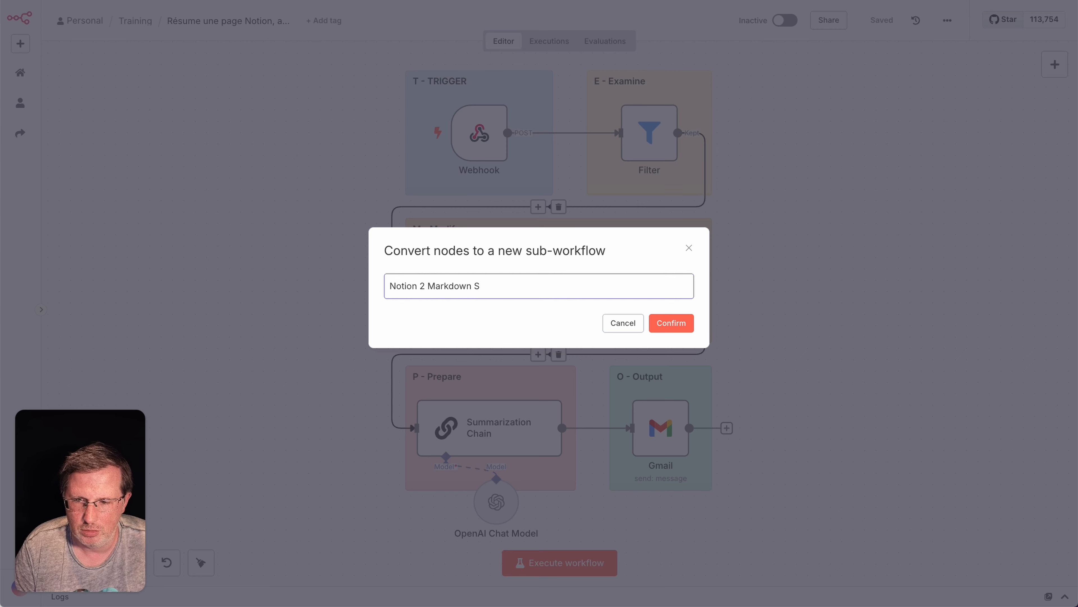
type("ub")
key("BackSpace")
key("BackSpace")
key("BackSpace")
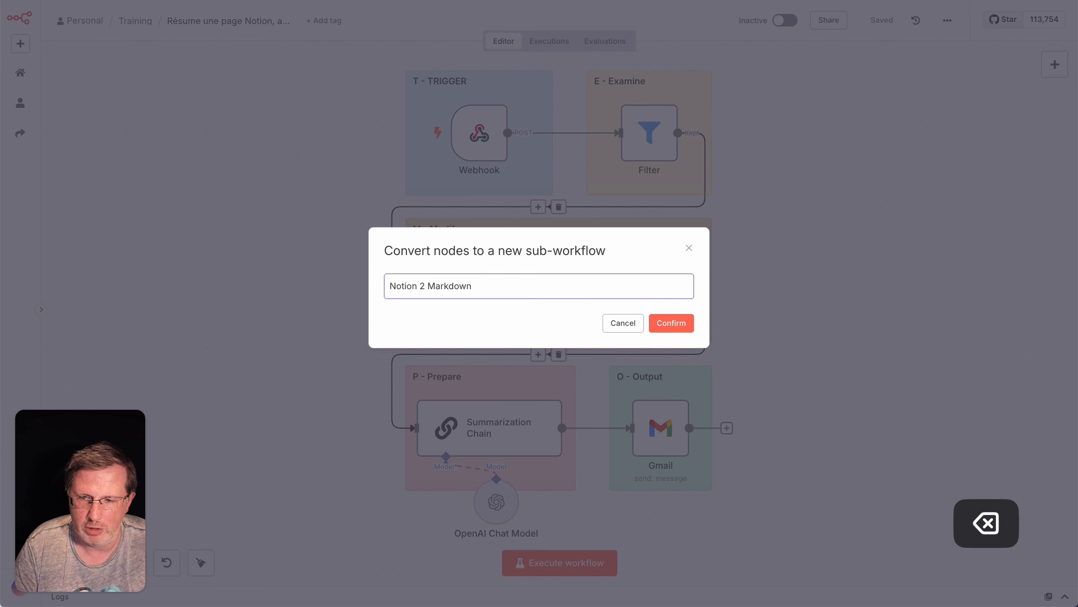
key("ctrl+Left")
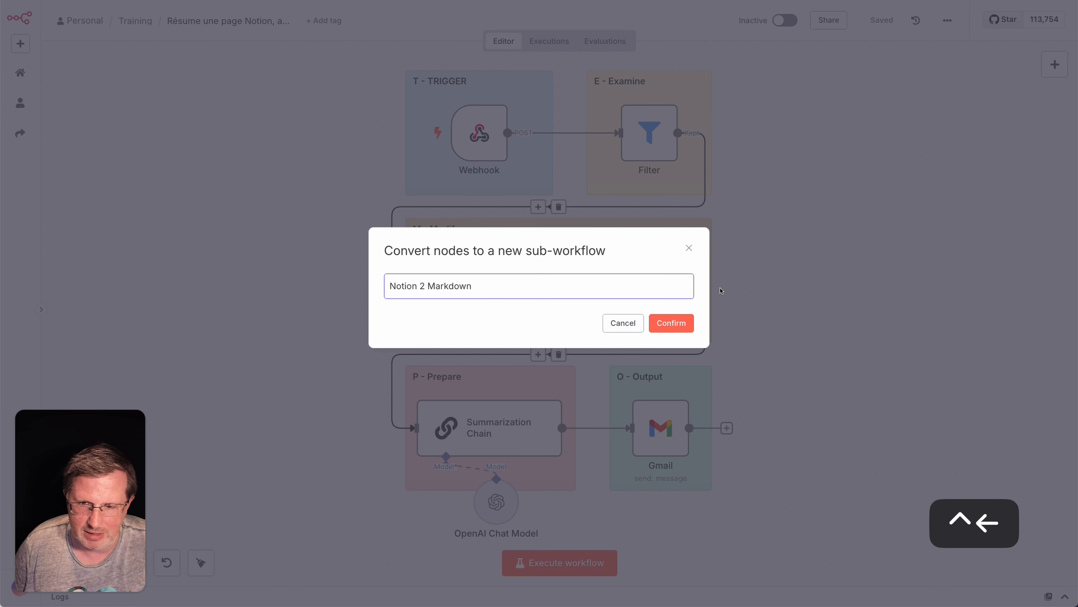
left_click(391, 288)
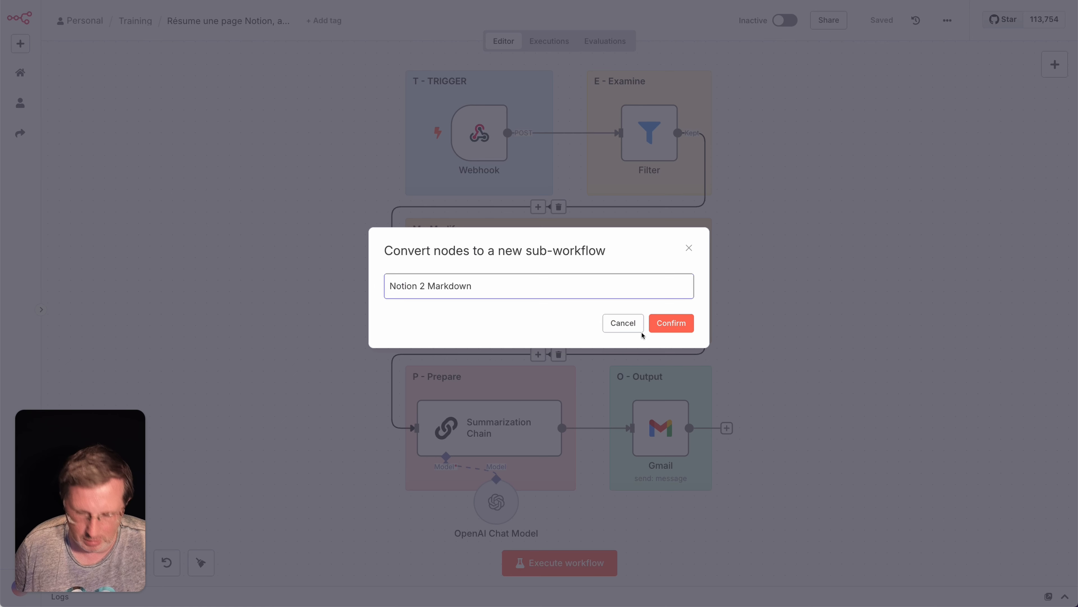
type("SW -")
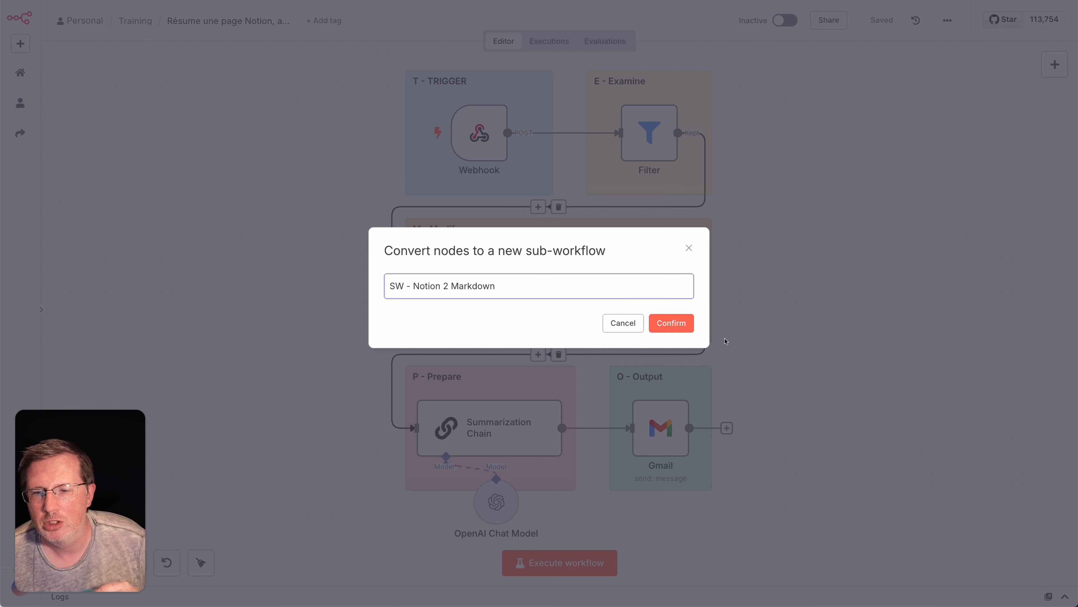
left_click(691, 330)
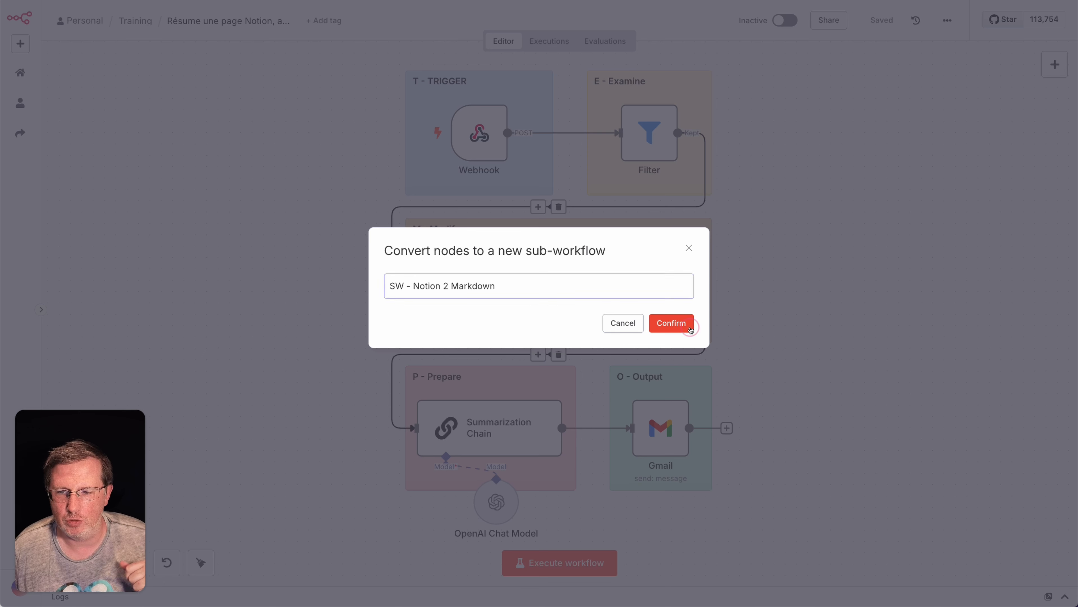
Open the new SW - Notion 2 Markdown sub-workflow and review the input schema of its Start node.
mouse_move(542, 262)
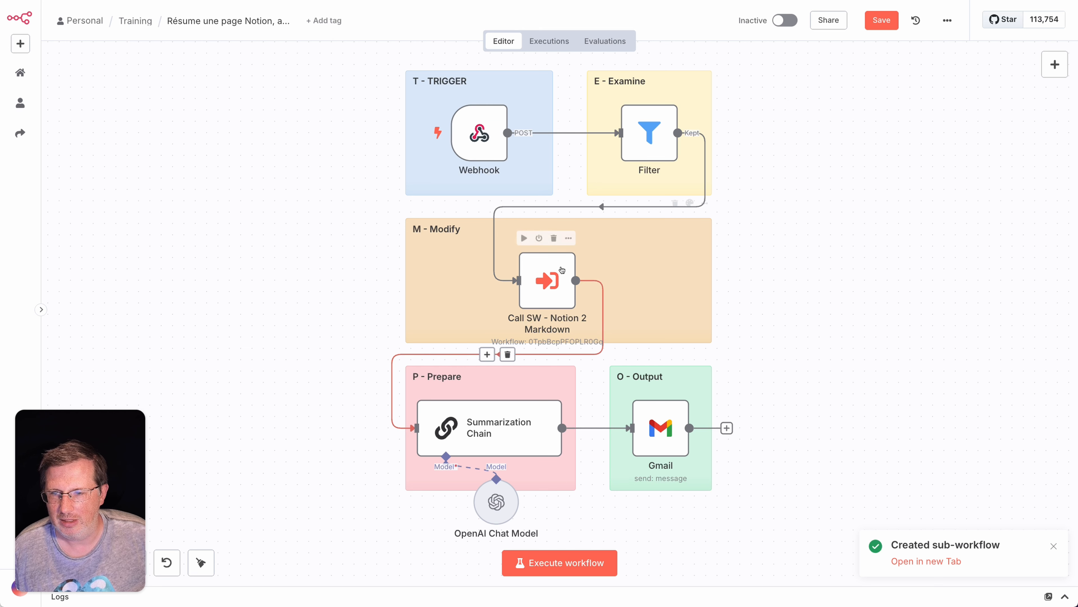
mouse_move(499, 249)
mouse_move(567, 287)
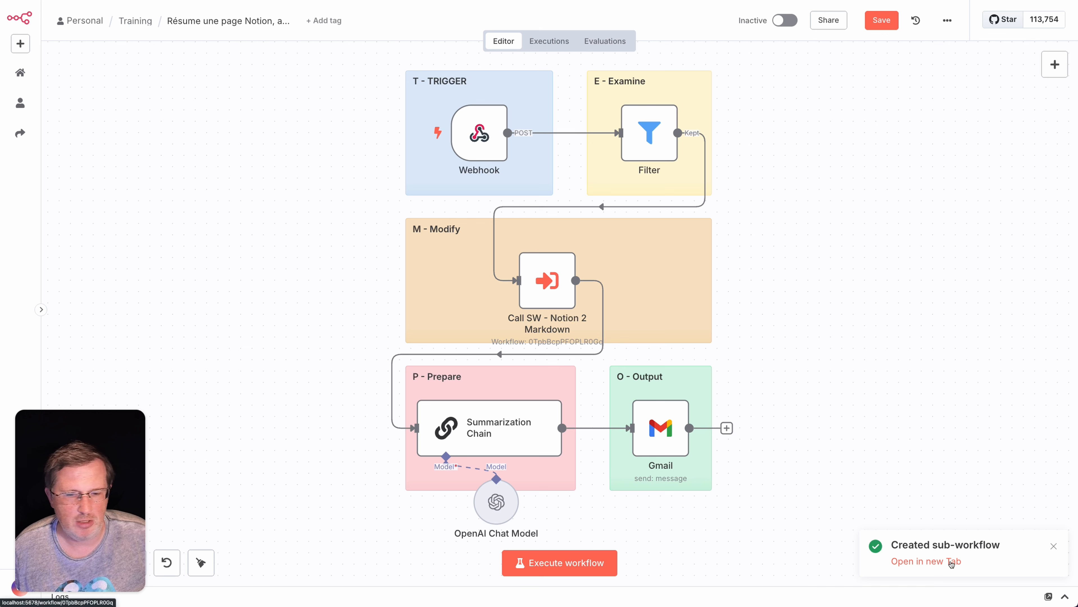
left_click(952, 562)
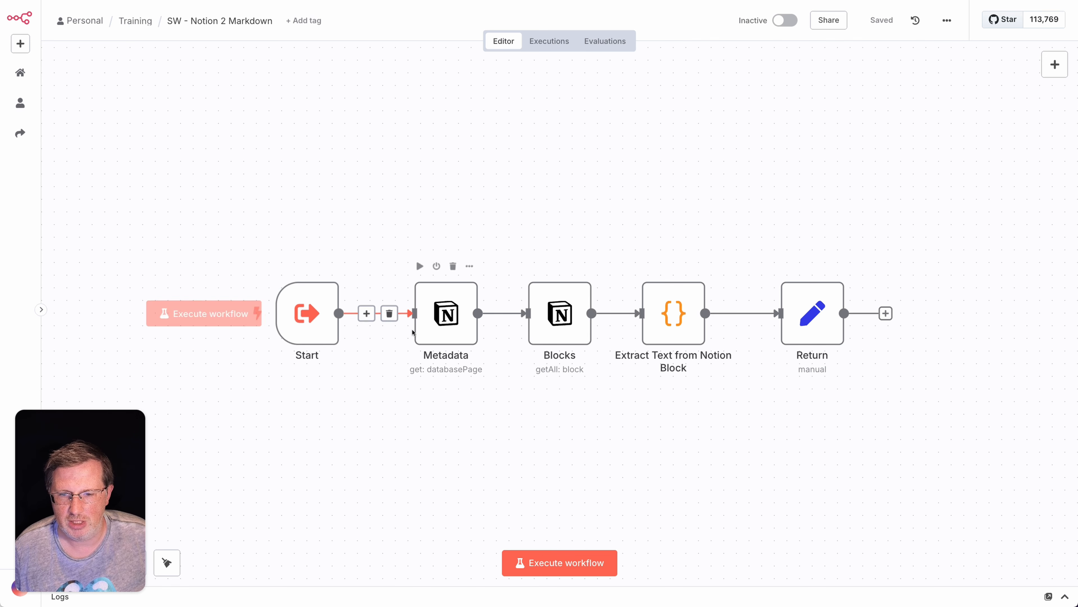
double_click(315, 318)
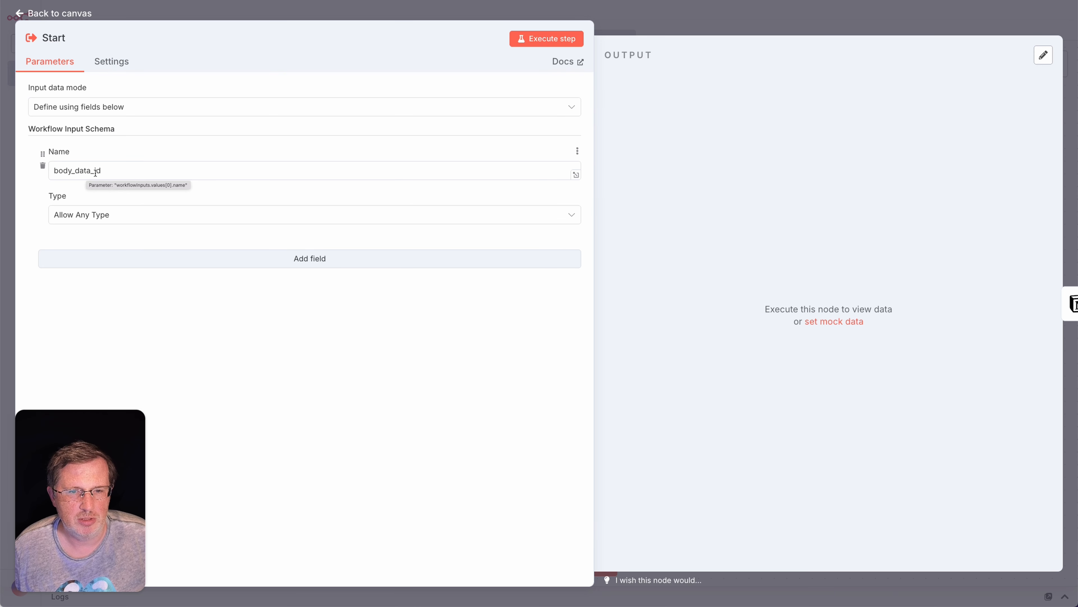
left_click(206, 9)
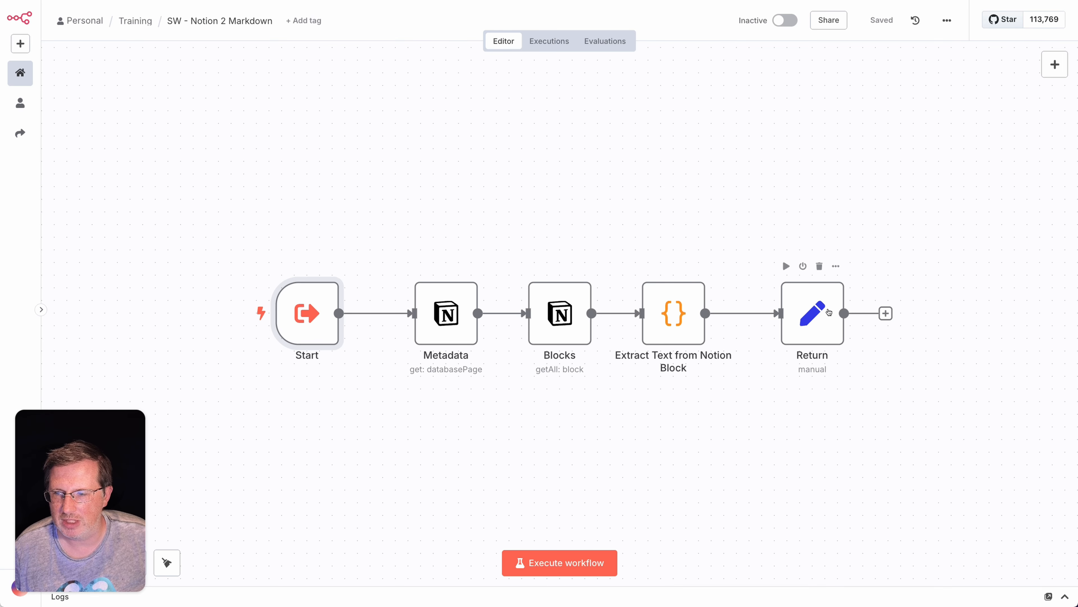
Review the content_markdown field mapping in the sub-workflow's Return node.
left_click(817, 324)
double_click(817, 324)
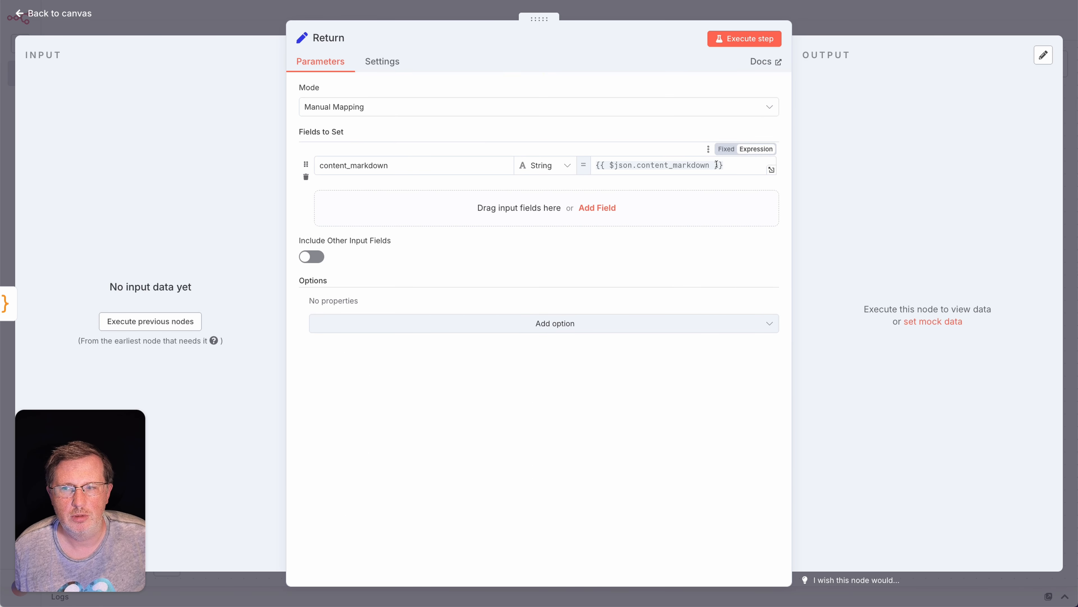
left_click(848, 28)
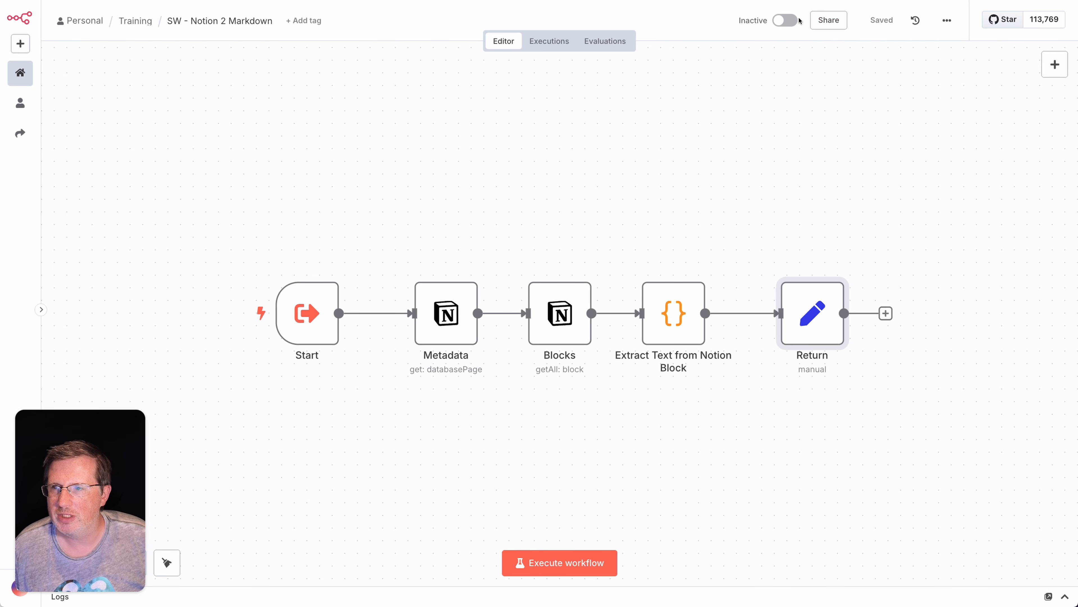
mouse_move(791, 23)
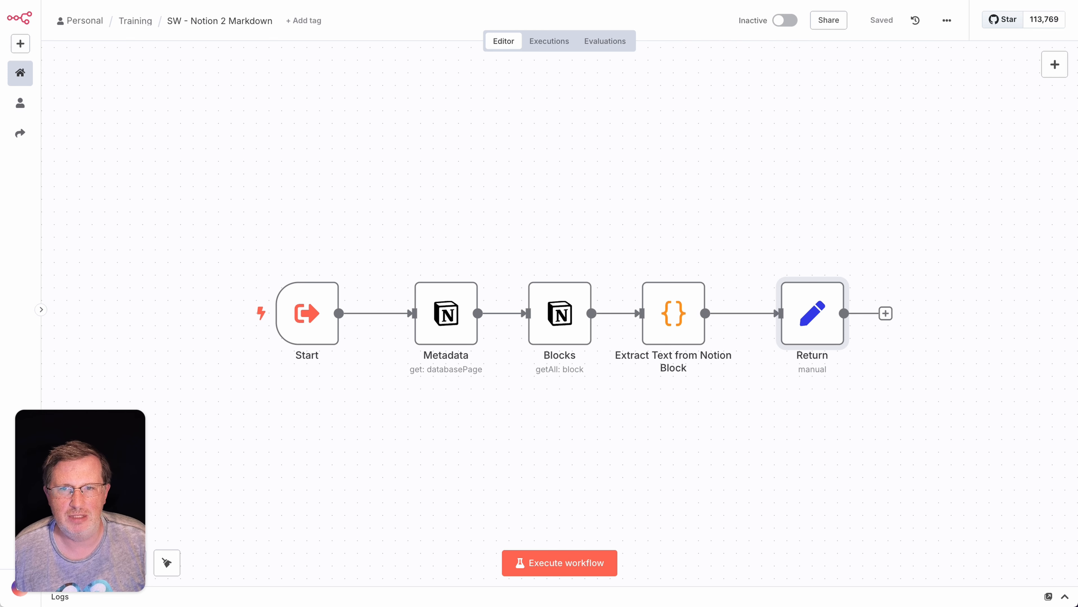
Run the parent workflow in test mode and trigger its webhook from the "Par3 : La méthodologie complète" row in the Notion K³-Contenus DB.
left_click(238, 1)
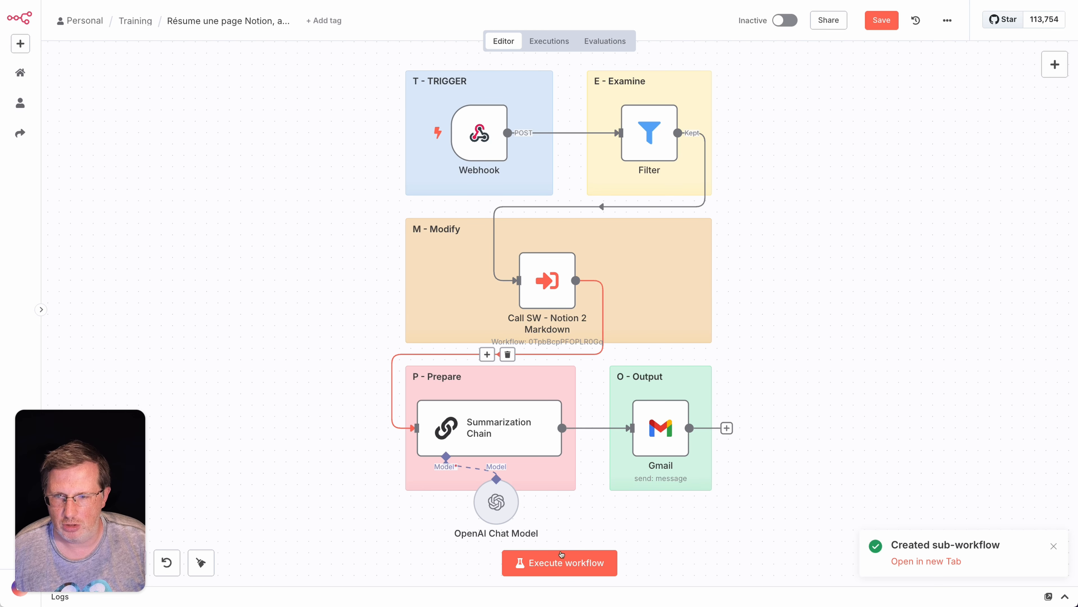
left_click(553, 570)
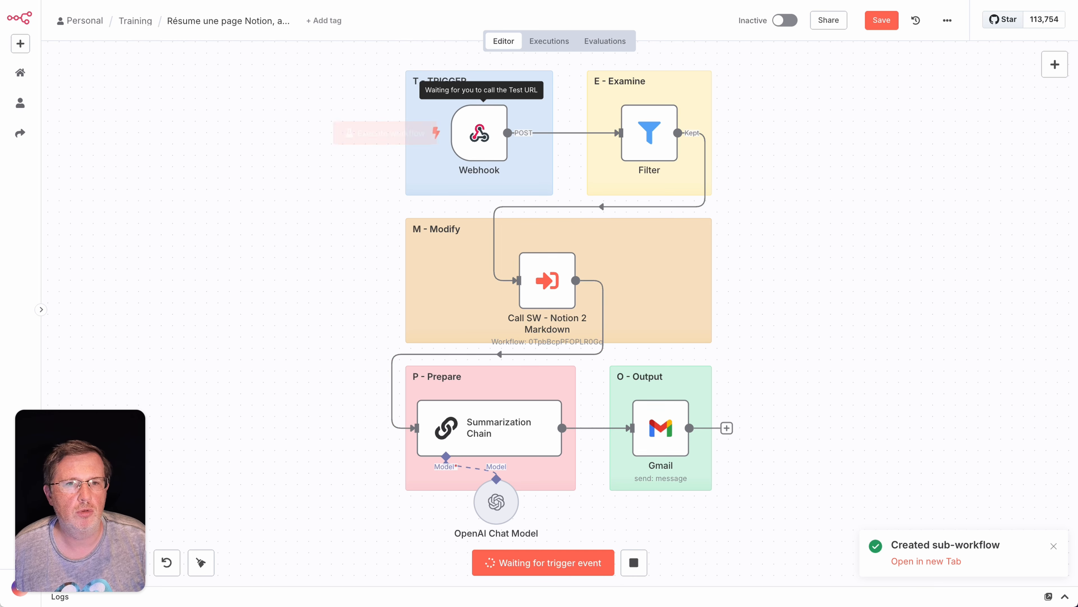
key("ctrl+Tab")
mouse_move(444, 202)
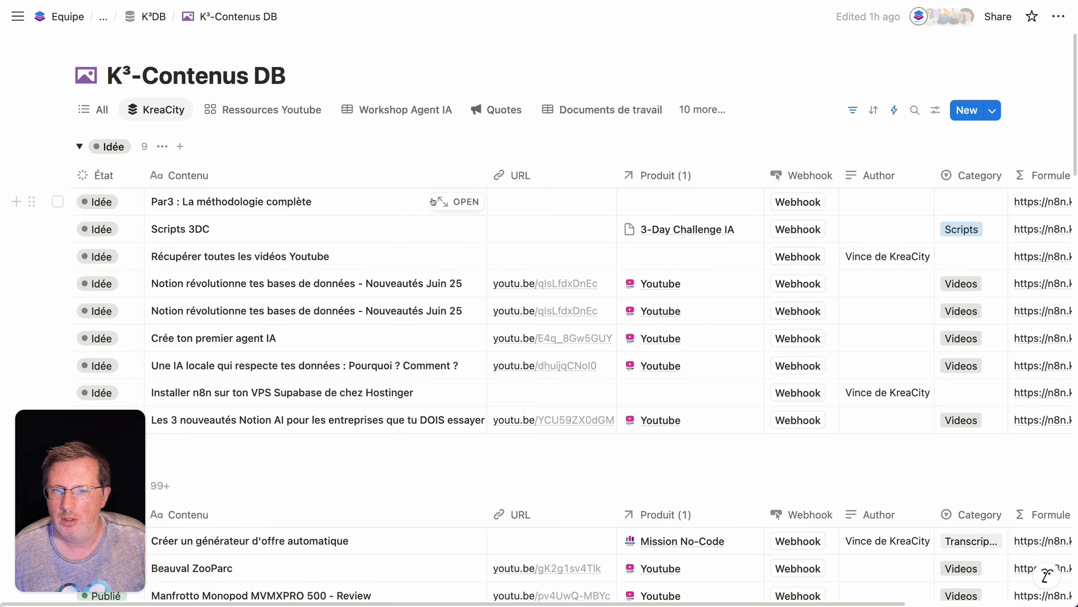
left_click(795, 203)
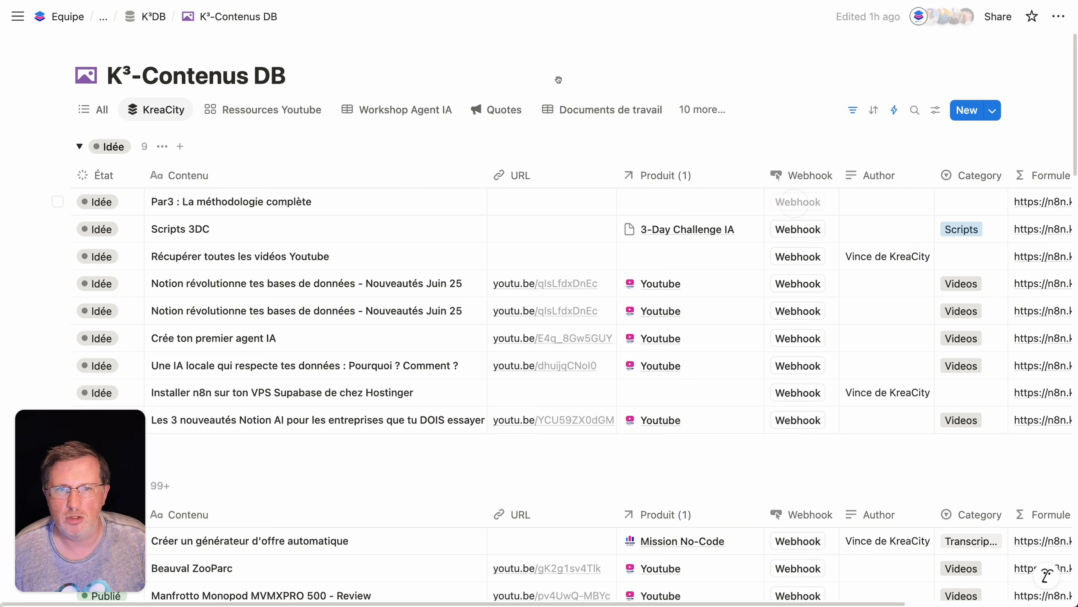
Check the execution list of SW - Notion 2 Markdown and follow the parent workflow's run through its nodes.
key("ctrl+Tab")
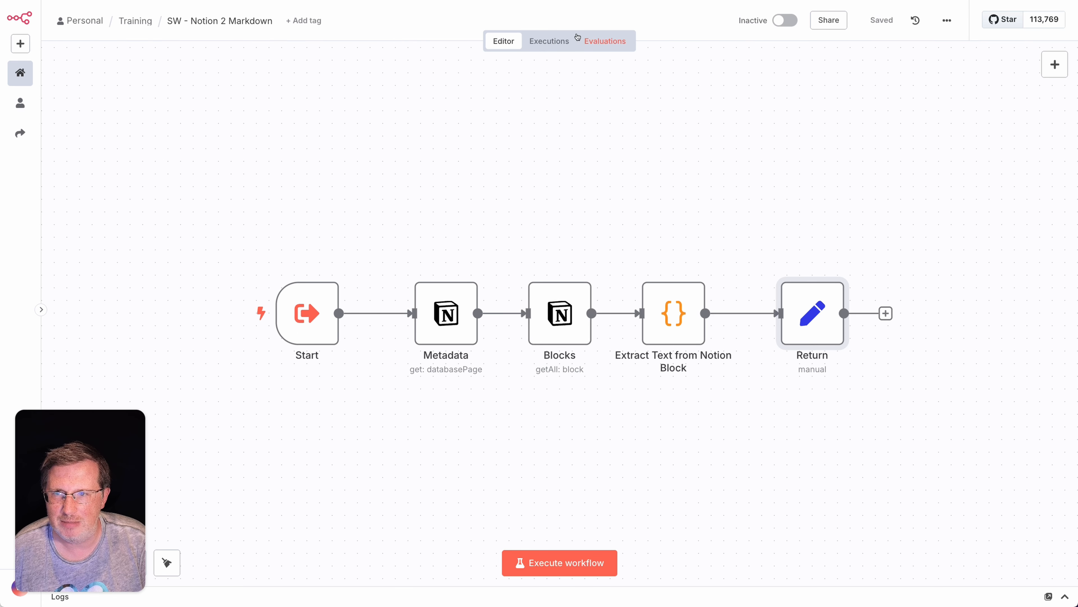
left_click(551, 42)
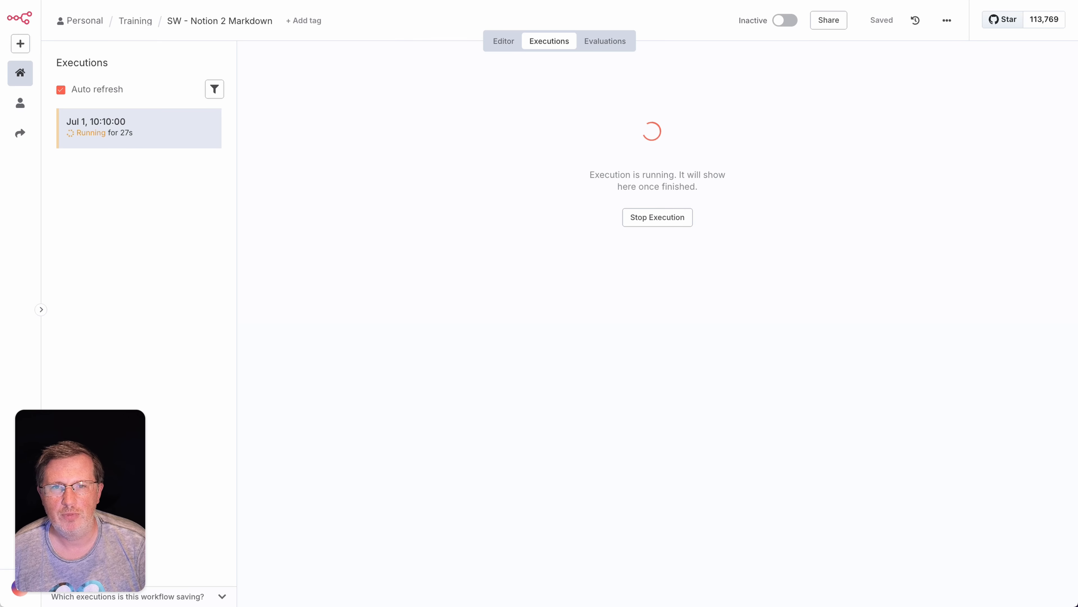
key("ctrl+shift+Tab")
key("ctrl+shift+Tab")
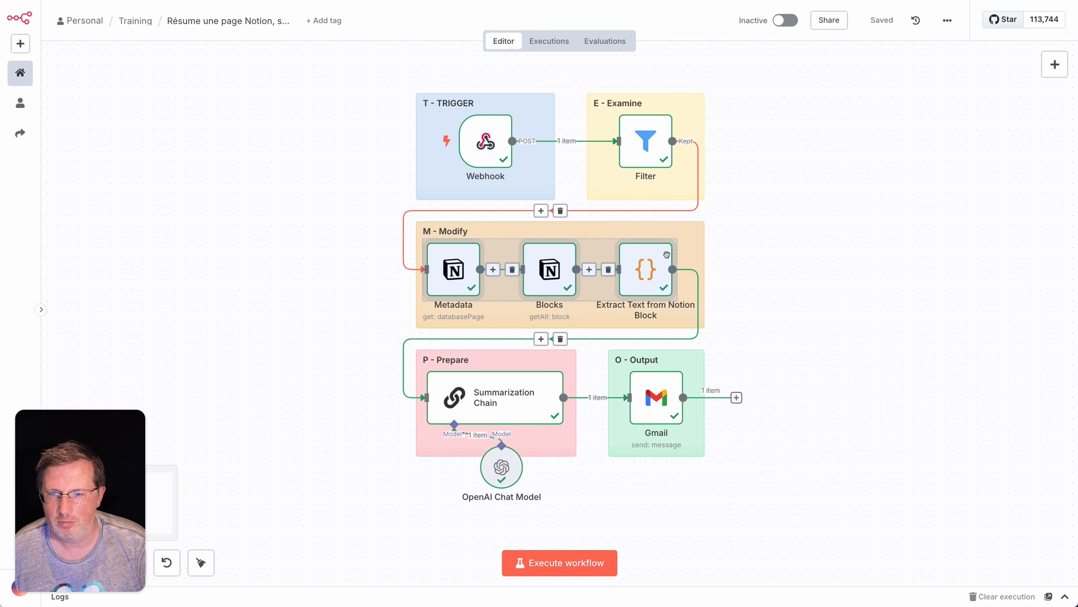
key("ctrl+Tab")
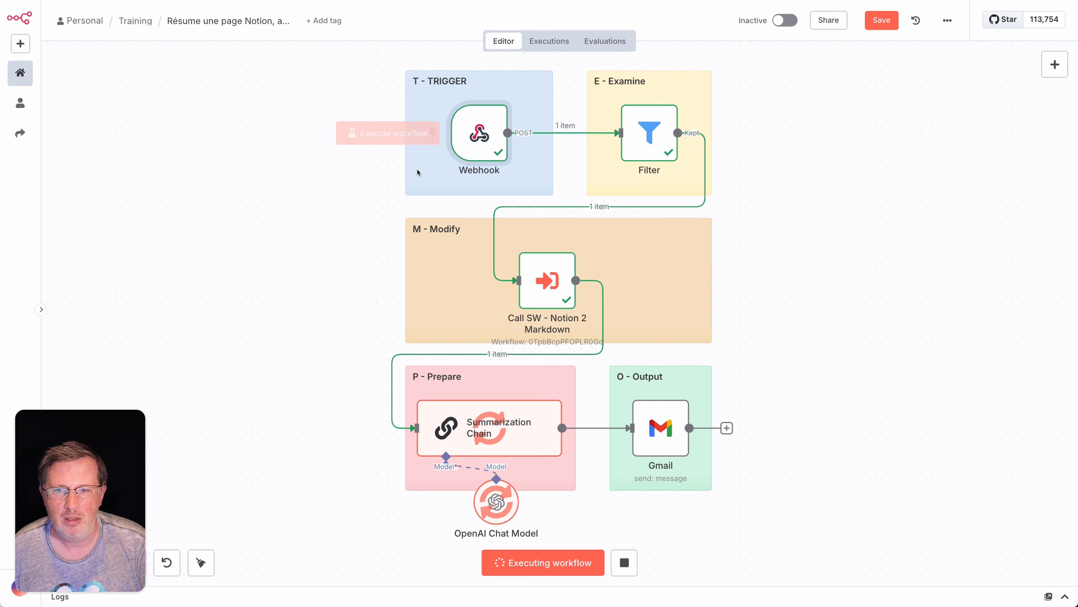
key("ctrl+Tab")
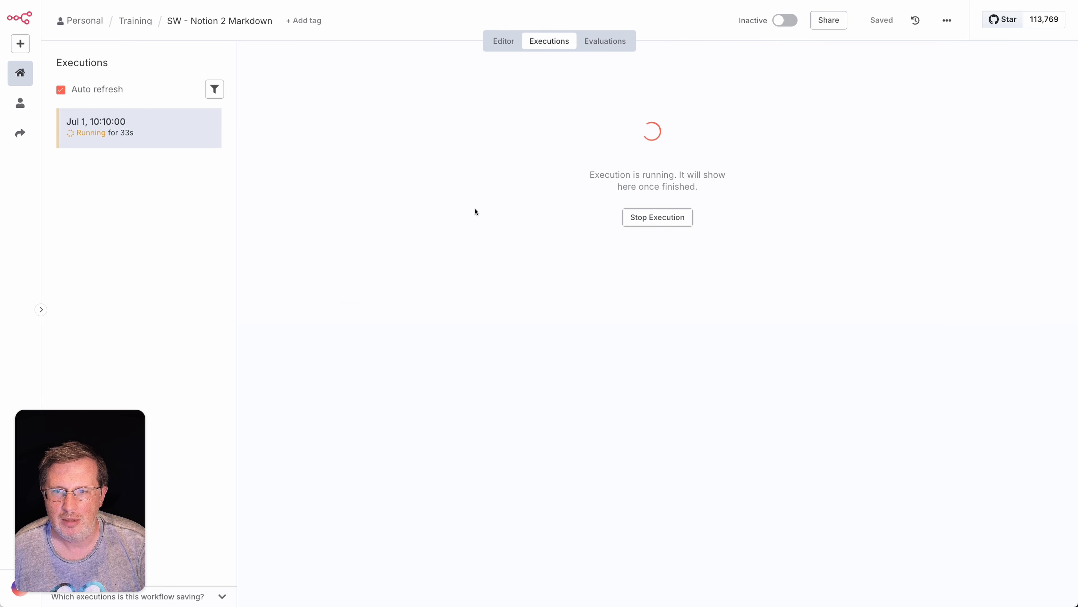
left_click(504, 40)
key("ctrl+Tab")
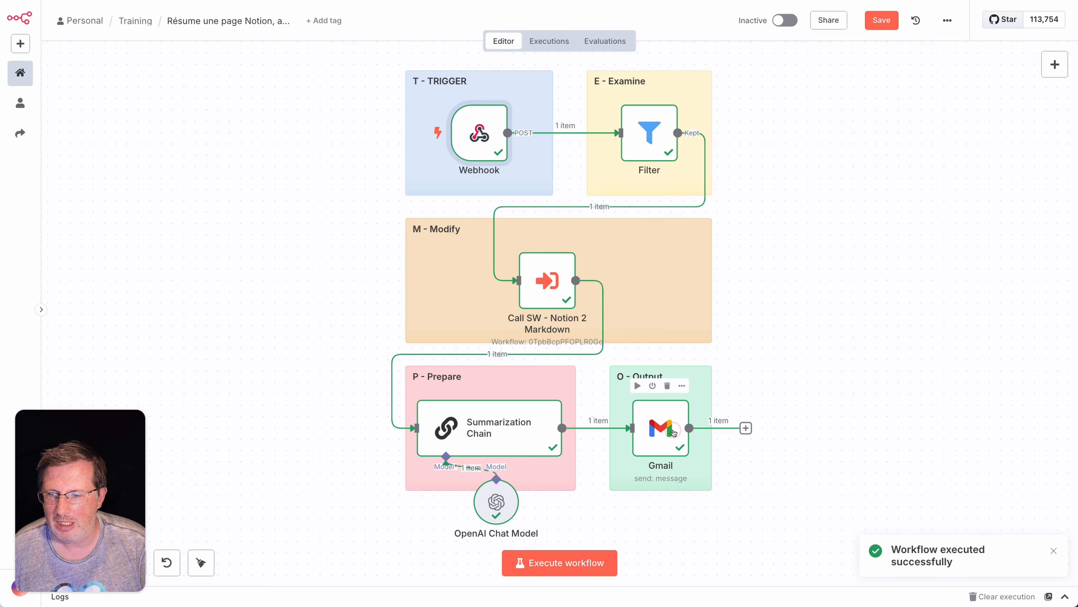
Check the Gmail node's output, switch to the mail app and read the received "C'est quoi PAR³" summary message.
double_click(675, 430)
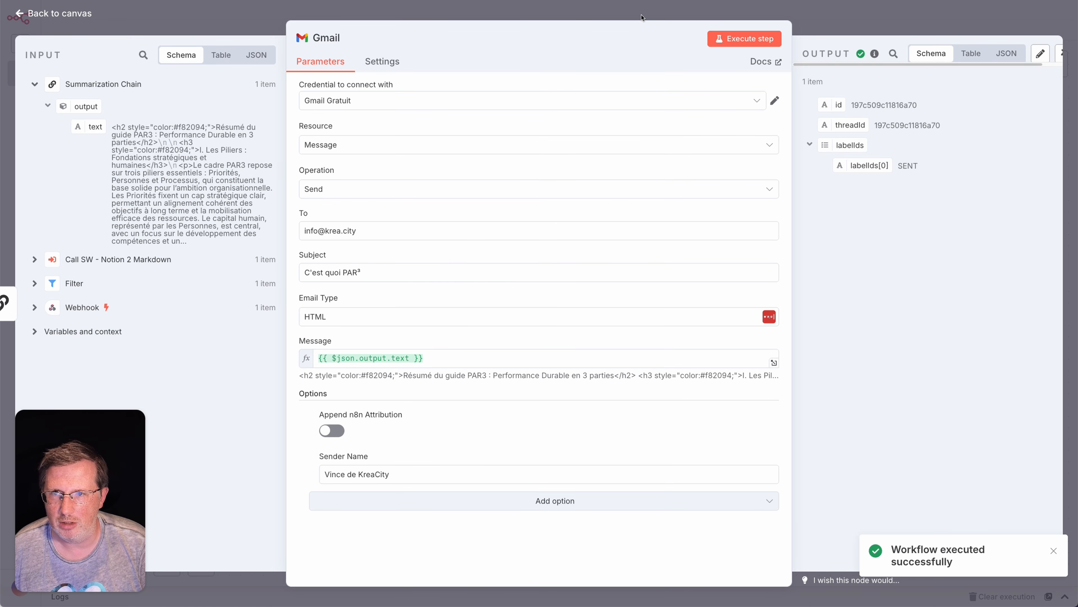
key("super+Tab")
double_click(439, 78)
key("super+plus")
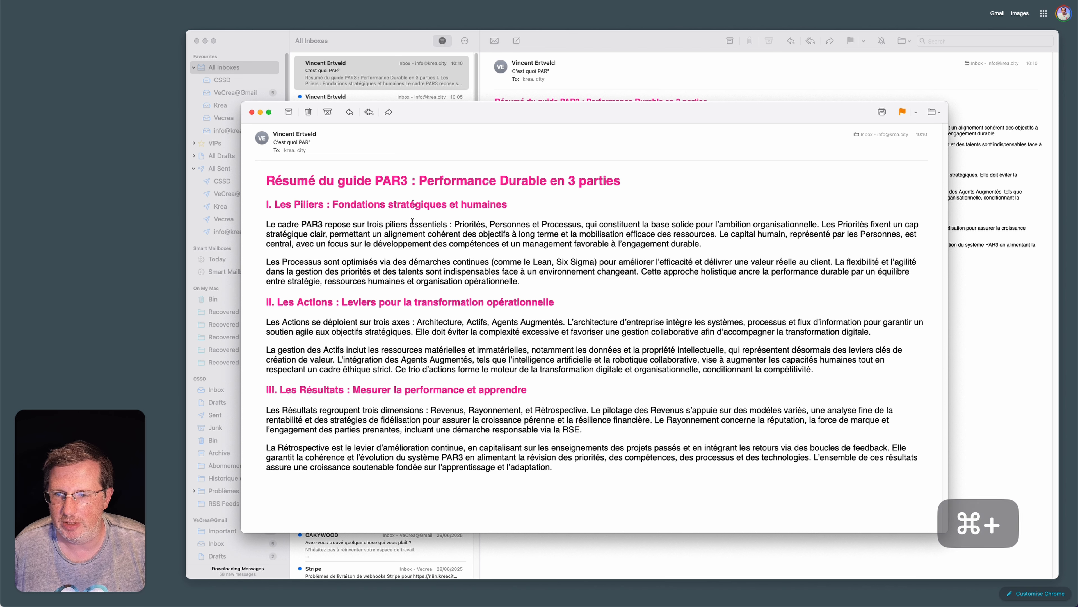
left_click(96, 173)
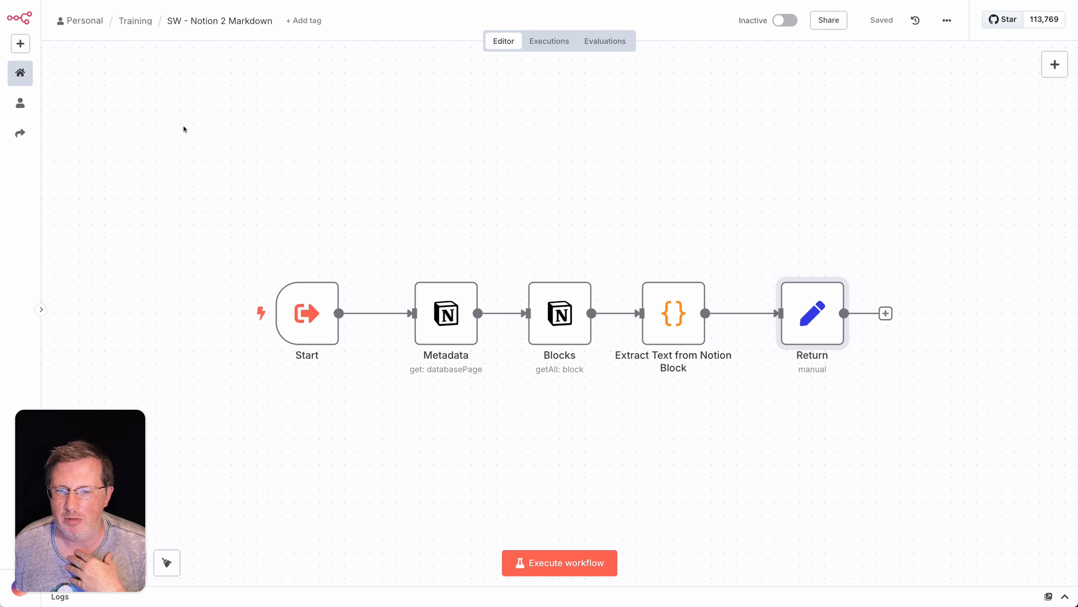
left_click_drag(169, 132, 957, 430)
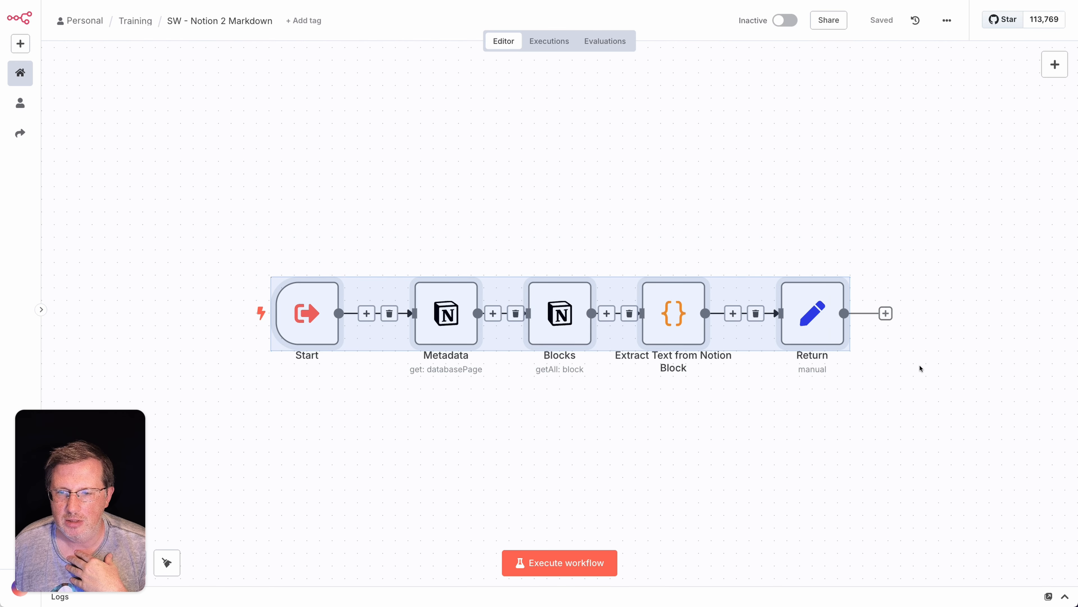
left_click(709, 213)
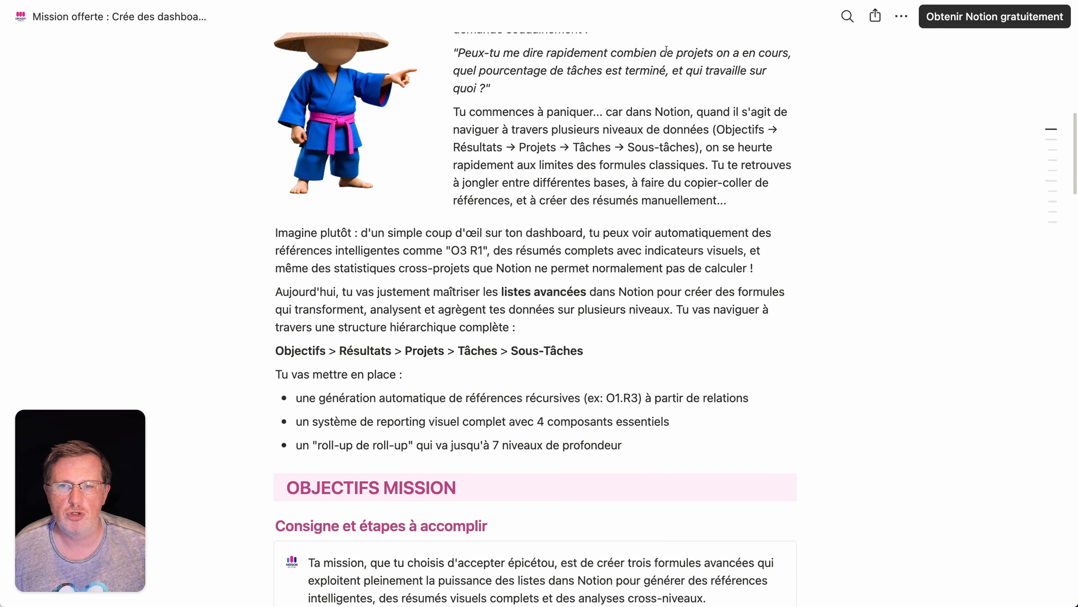
scroll(666, 50, "up", 8)
scroll(650, 101, "up", 3)
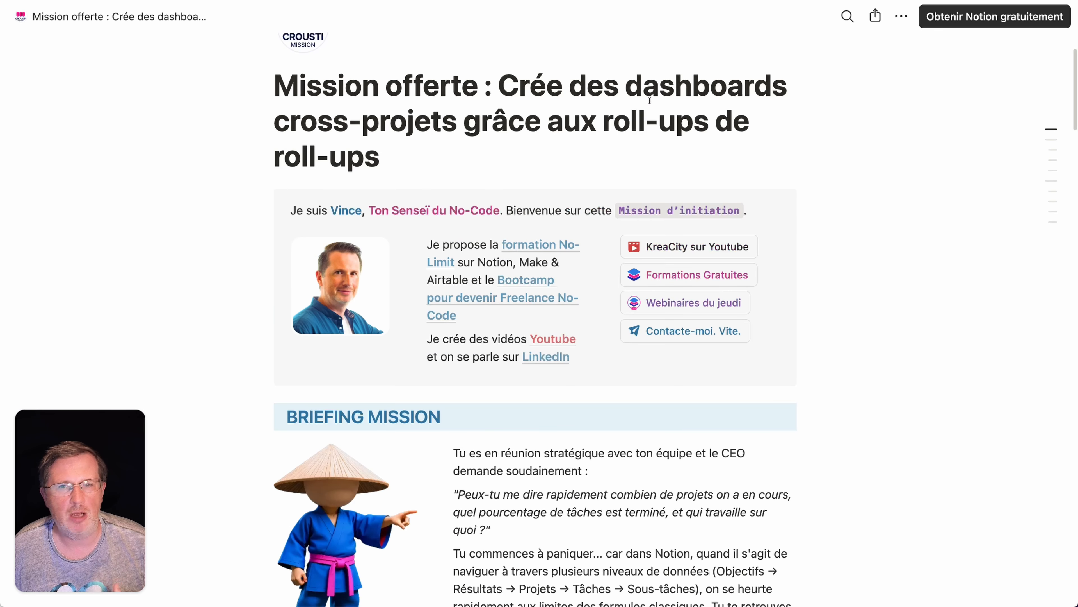
scroll(650, 100, "up", 2)
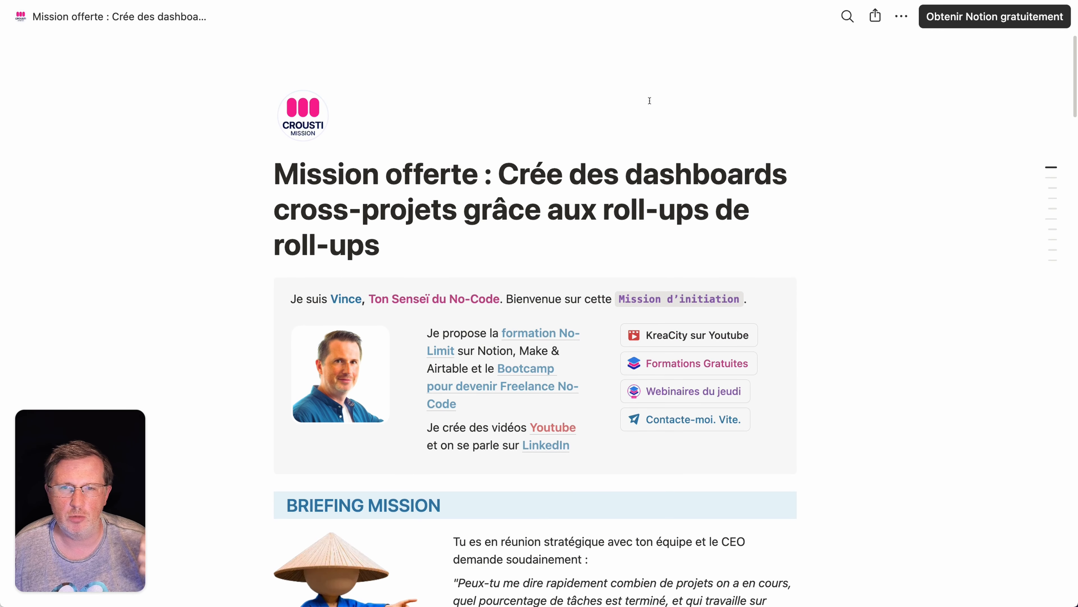